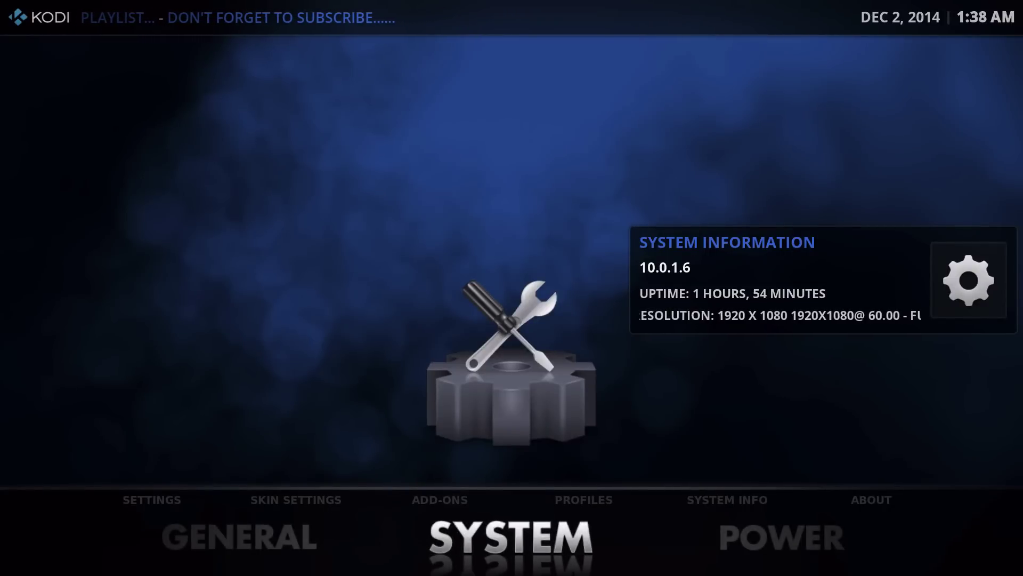
# Go through the home screen sections to Videos and open its Add-ons list.
pyautogui.press('Left')
pyautogui.press('Left')
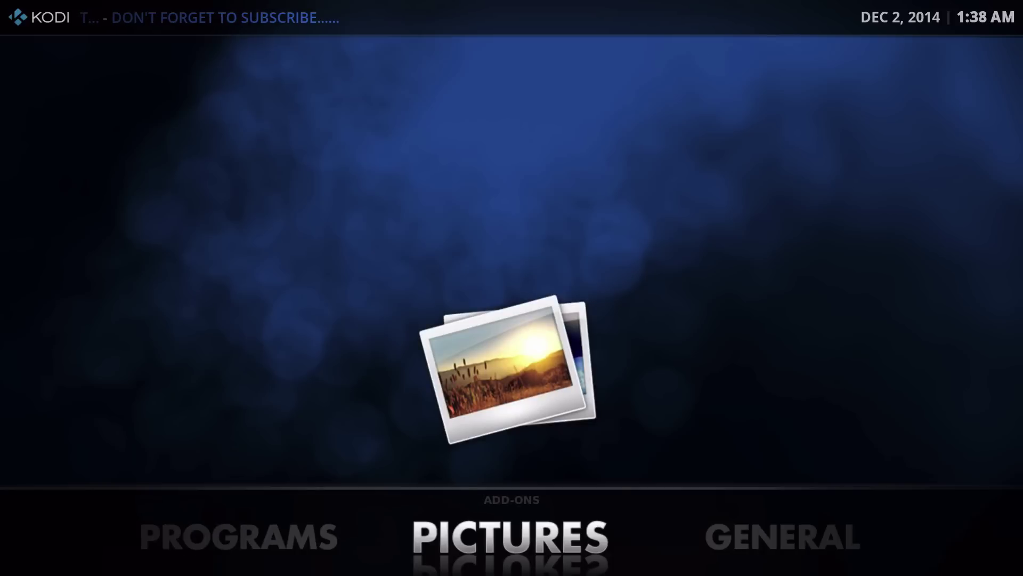
pyautogui.press('Left')
pyautogui.press('Left')
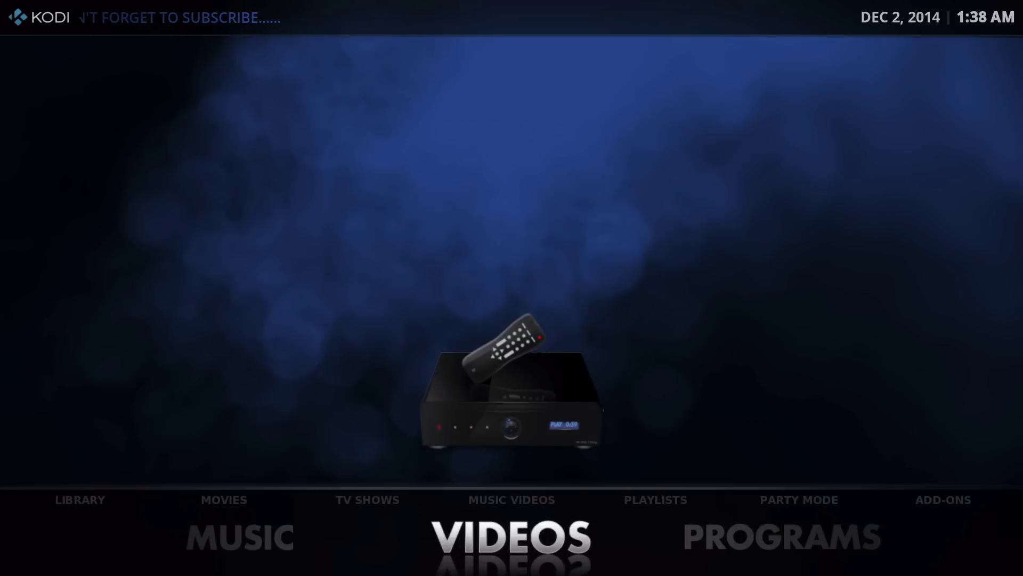
pyautogui.press('Left')
pyautogui.press('Left')
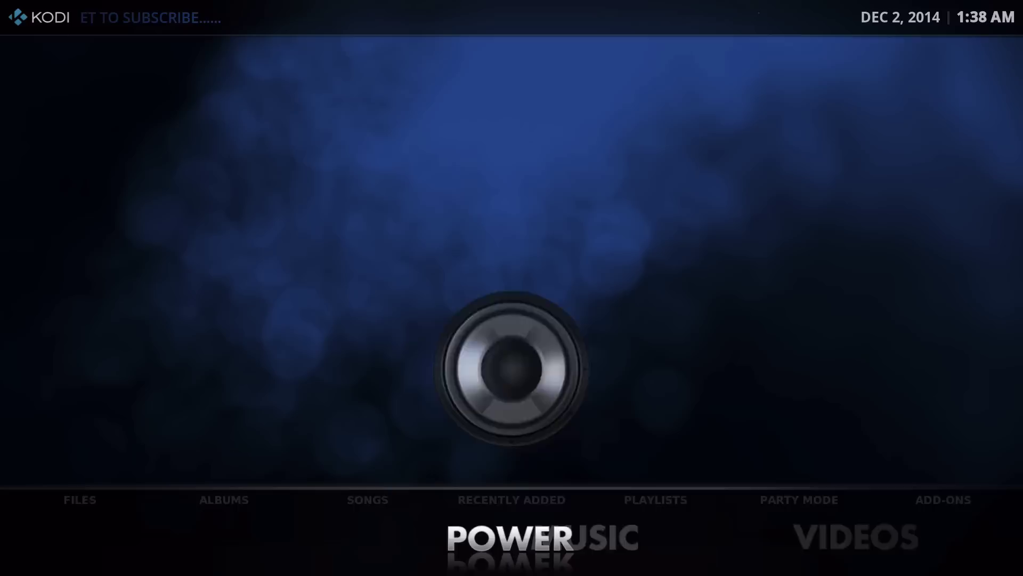
pyautogui.press('Right')
pyautogui.press('Right')
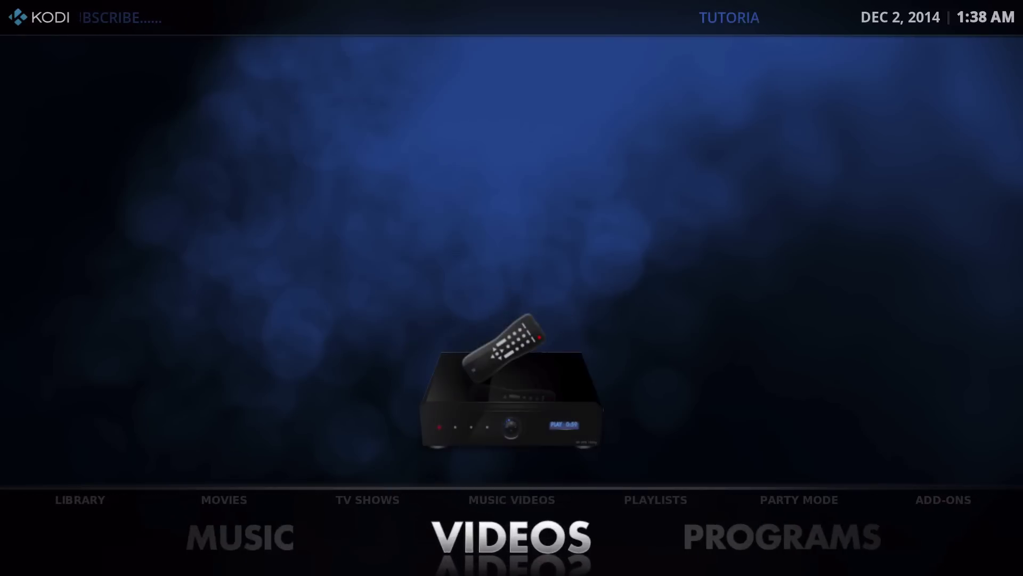
pyautogui.press('Down')
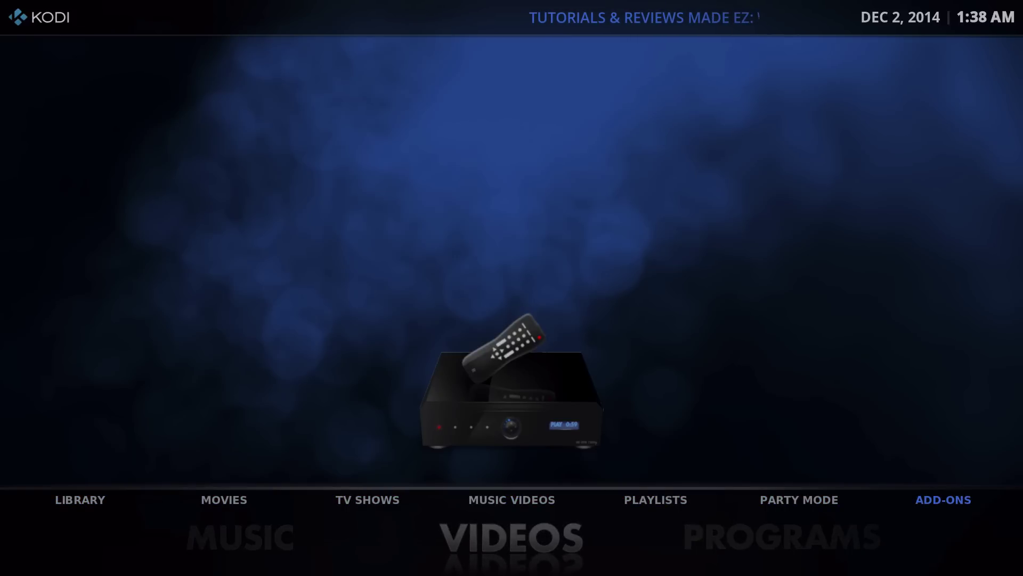
pyautogui.press('Return')
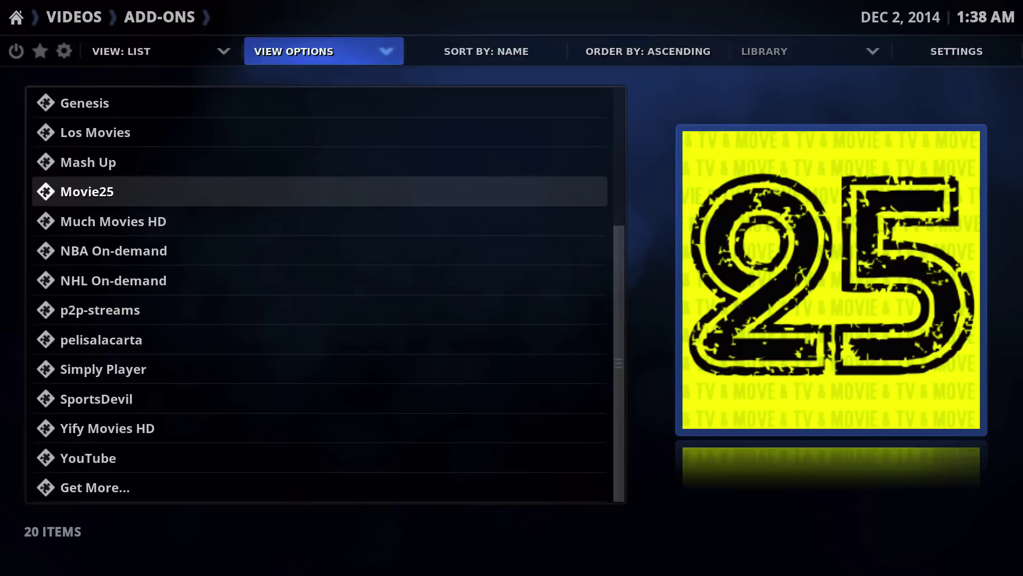
# Change the video add-ons list to the Icon view.
pyautogui.press('Return')
pyautogui.press('Down')
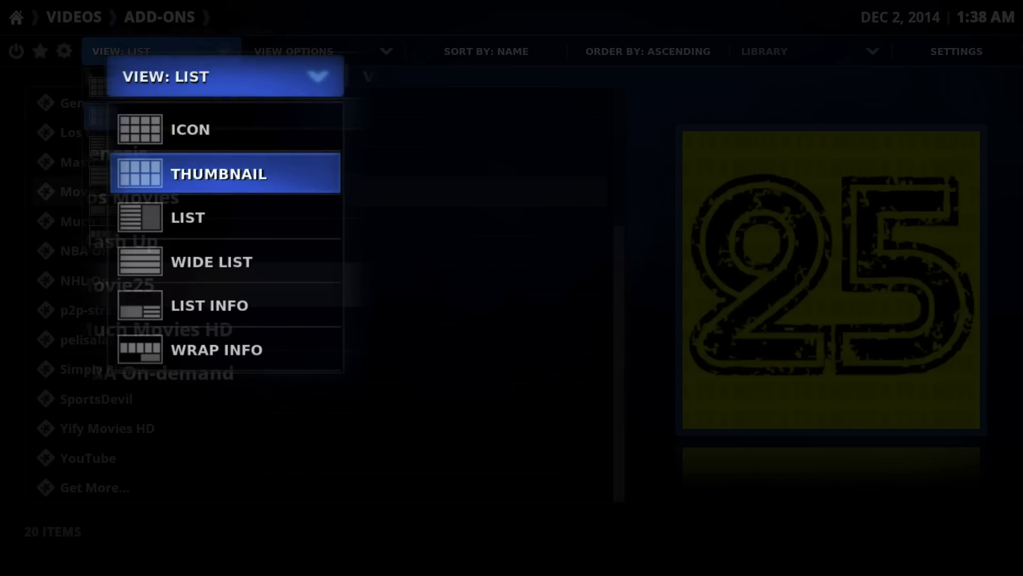
pyautogui.press('Up')
pyautogui.press('Return')
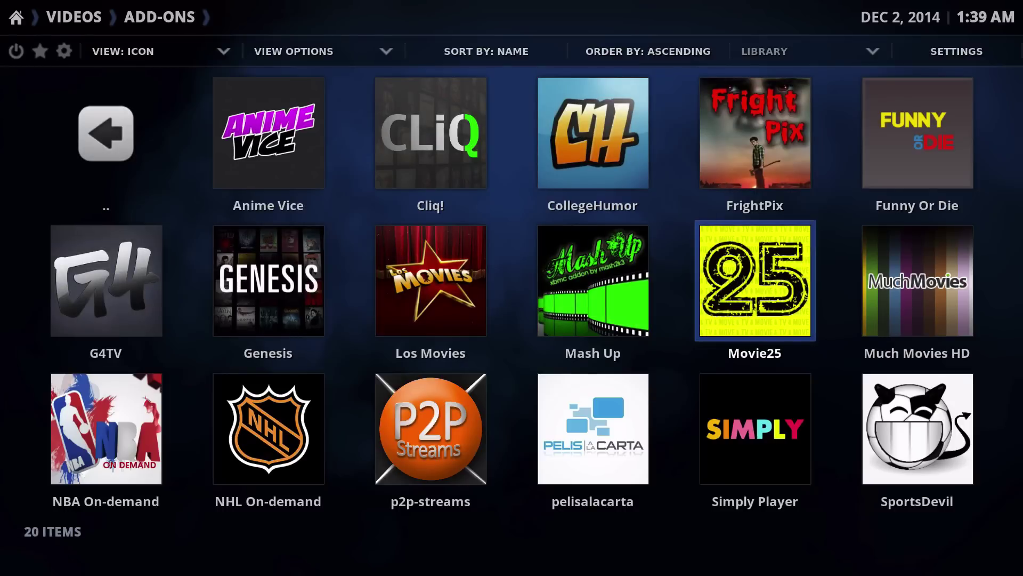
# Change the video add-ons display to the Thumbnail view.
pyautogui.press('Down')
pyautogui.press('Down')
pyautogui.press('Up')
pyautogui.press('Up')
pyautogui.press('Return')
pyautogui.press('Down')
pyautogui.press('Return')
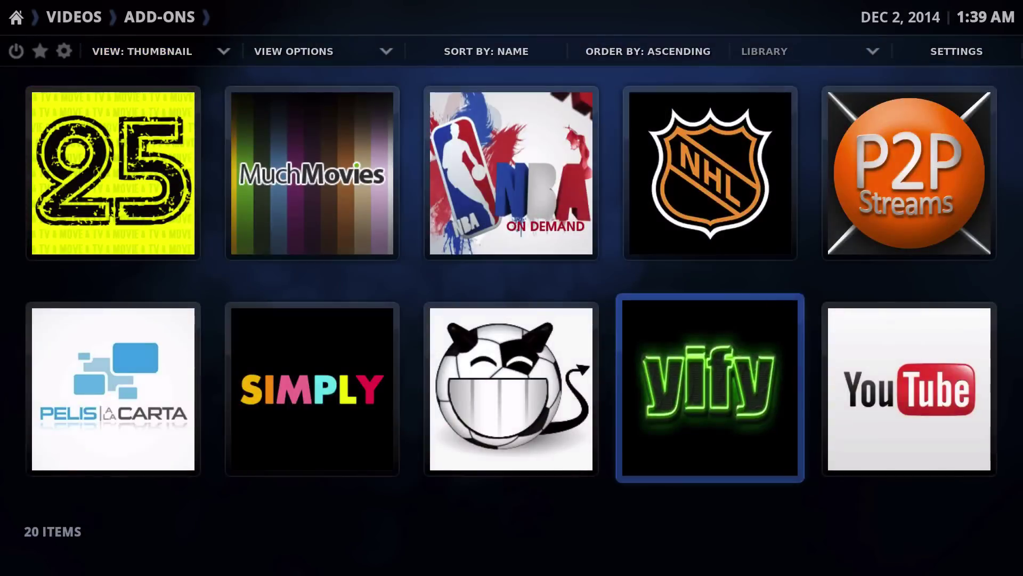
# Change the video add-ons display from thumbnails to the List view.
pyautogui.press('Left')
pyautogui.press('Left')
pyautogui.press('Left')
pyautogui.press('Up')
pyautogui.press('Up')
pyautogui.press('Return')
pyautogui.press('Down')
pyautogui.press('Return')
# Apply the Wide List view to the video add-ons and move down through the entries.
pyautogui.press('Return')
pyautogui.press('Down')
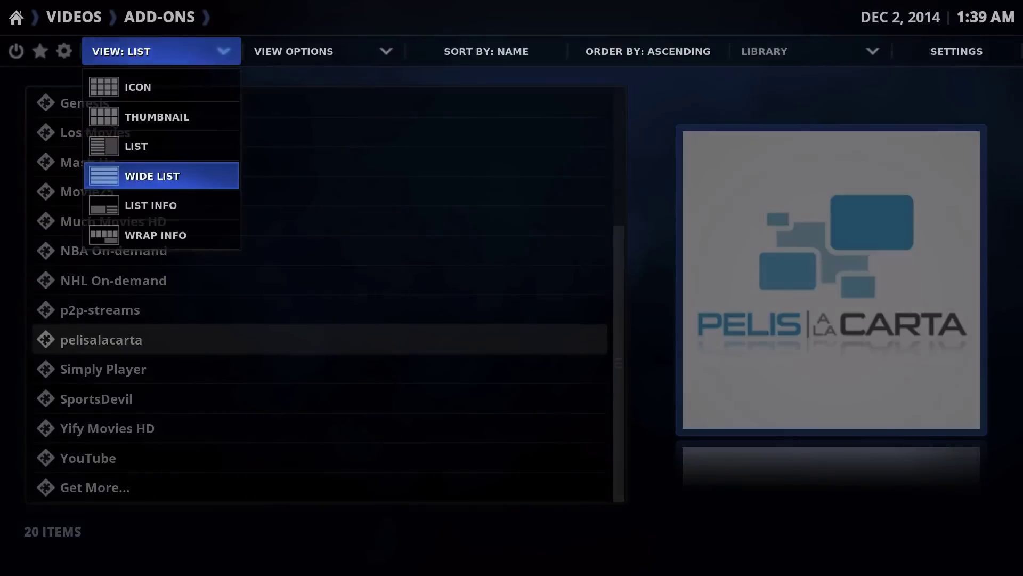
pyautogui.press('Return')
pyautogui.press('Down')
pyautogui.press('Down')
pyautogui.press('Down')
pyautogui.press('Down')
pyautogui.press('Up')
# Apply the List Info view to the video add-ons and browse up and down the entries.
pyautogui.press('Return')
pyautogui.press('Down')
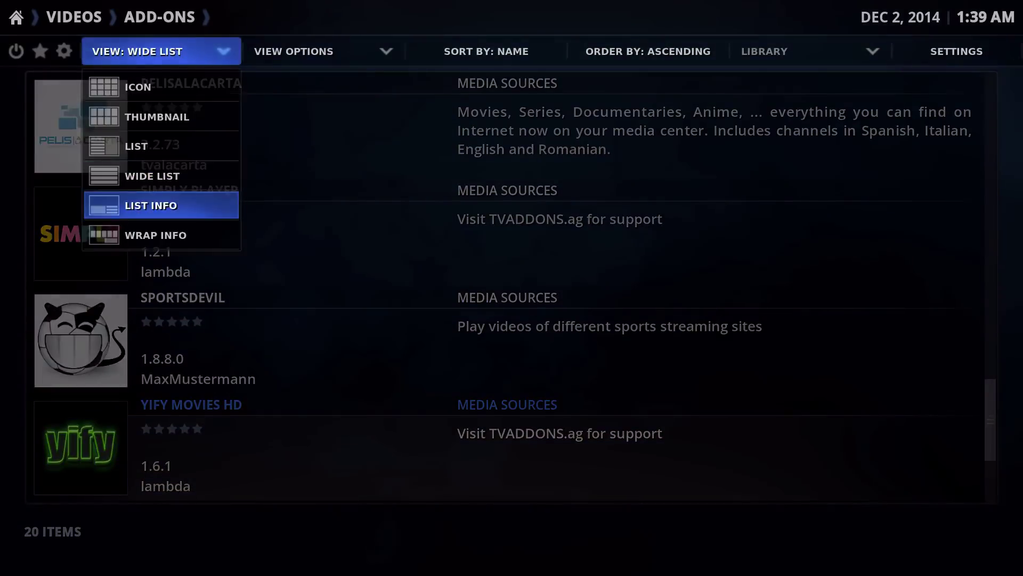
pyautogui.press('Return')
pyautogui.press('Up')
pyautogui.press('Up')
pyautogui.press('Up')
pyautogui.press('Up')
pyautogui.press('Up')
pyautogui.press('Up')
pyautogui.press('Up')
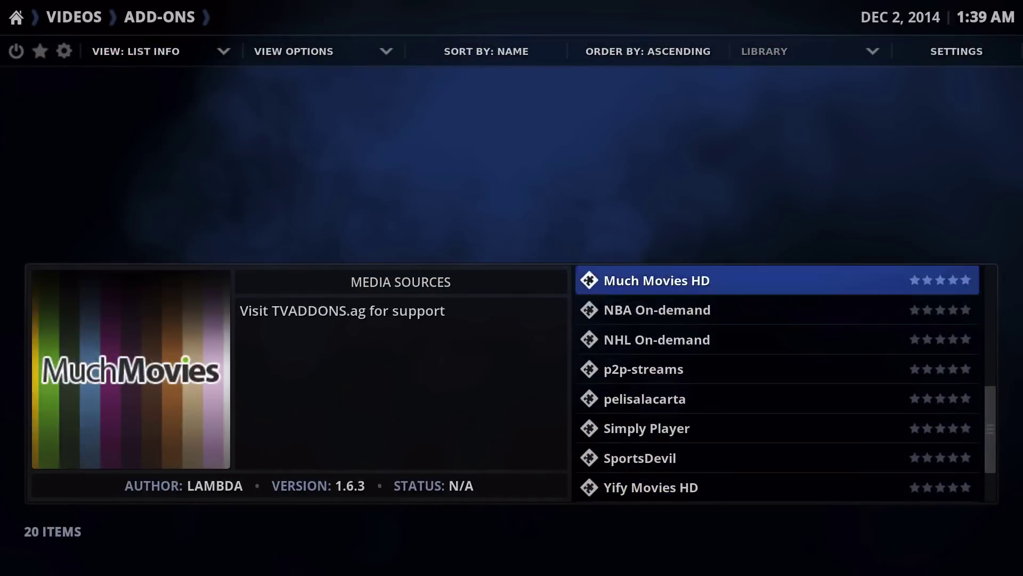
pyautogui.press('Down')
pyautogui.press('Down')
pyautogui.press('Down')
pyautogui.press('Down')
pyautogui.press('Down')
pyautogui.press('Down')
pyautogui.press('Down')
pyautogui.press('Down')
pyautogui.press('Down')
pyautogui.press('Up')
# Apply the Wrap Info view to the video add-ons and move along the row to Mash Up.
pyautogui.press('Return')
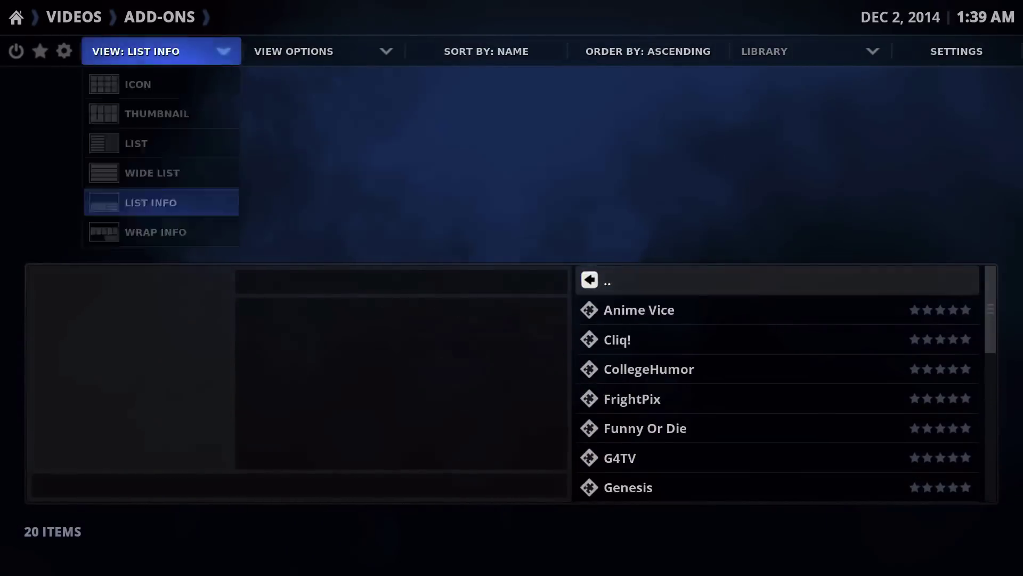
pyautogui.press('Down')
pyautogui.press('Return')
pyautogui.press('Right')
pyautogui.press('Right')
pyautogui.press('Right')
pyautogui.press('Right')
pyautogui.press('Right')
pyautogui.press('Right')
pyautogui.press('Right')
pyautogui.press('Right')
pyautogui.press('Right')
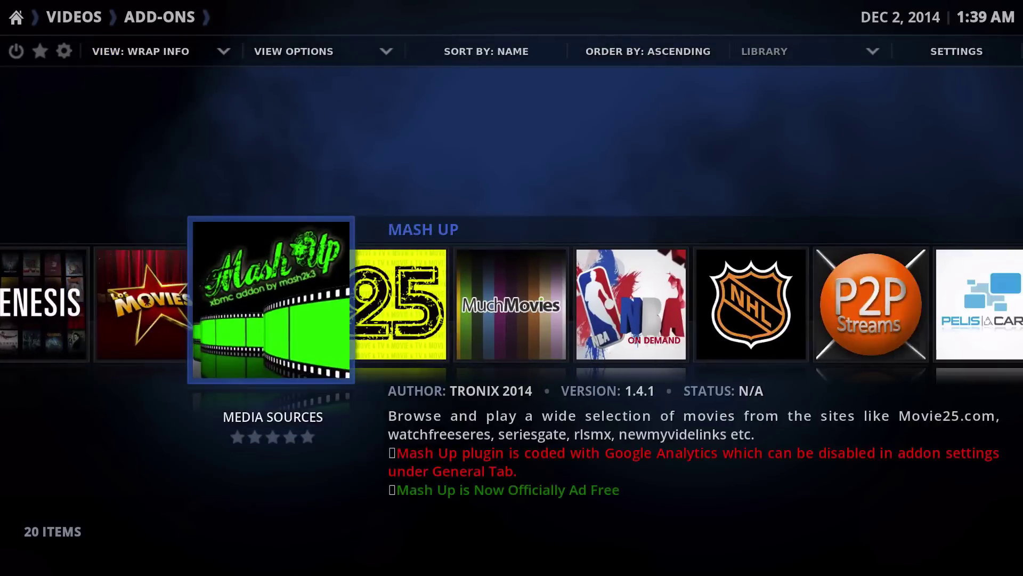
# Open the Mash Up add-on, dismissing its error message and changelog.
pyautogui.press('Return')
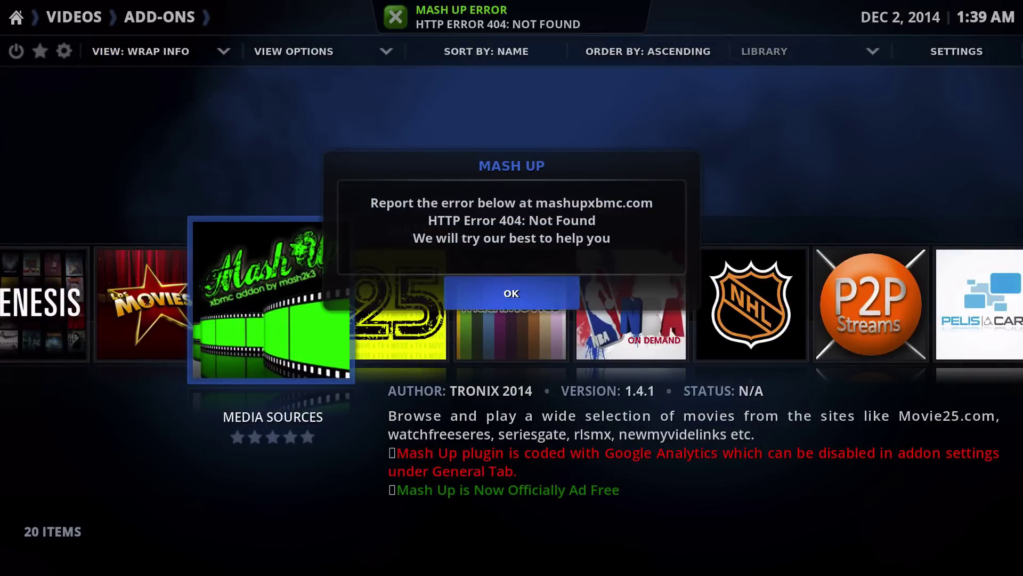
pyautogui.press('Return')
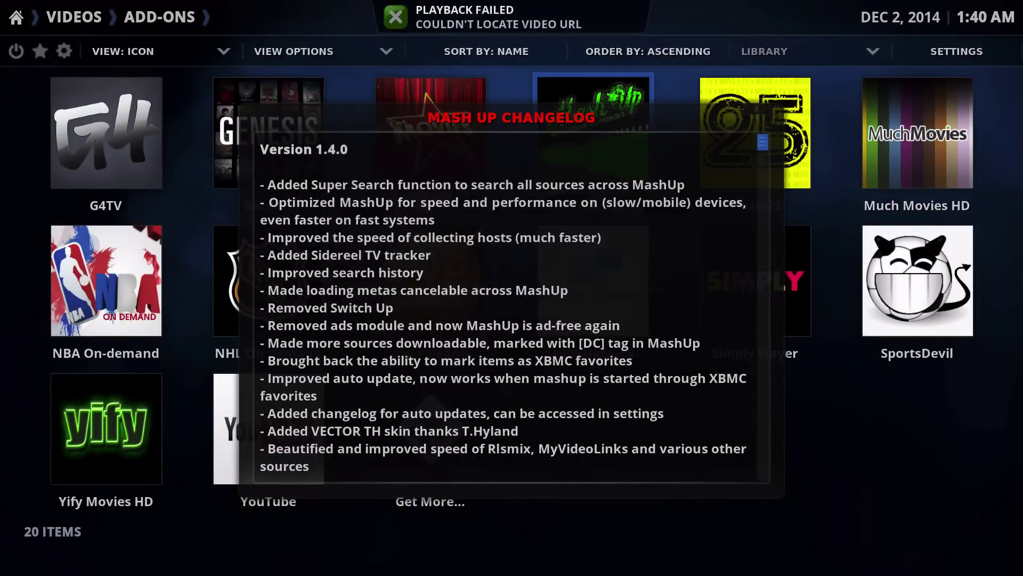
pyautogui.press('Escape')
pyautogui.press('Return')
pyautogui.press('Down')
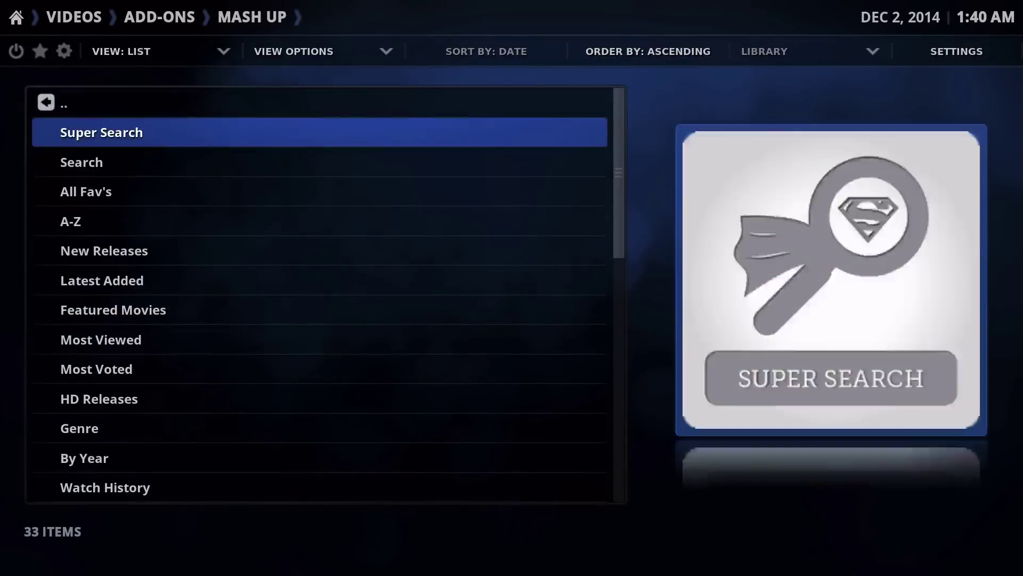
# Change the Mash Up main menu to the Icon view.
pyautogui.press('Up')
pyautogui.press('Up')
pyautogui.press('Up')
pyautogui.press('Return')
pyautogui.press('Down')
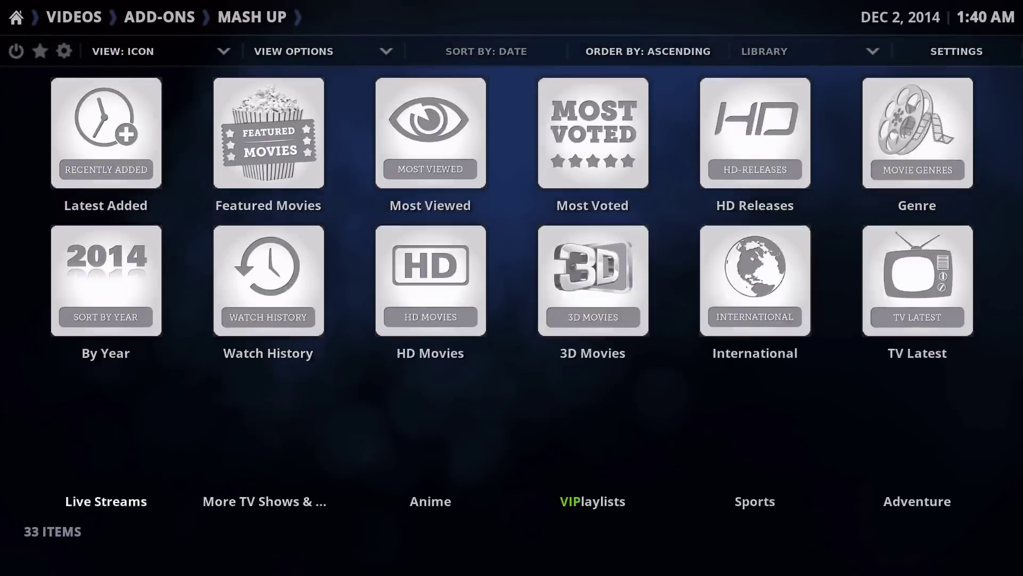
# Open the HD Releases category in Mash Up and dismiss the error message.
pyautogui.press('Down')
pyautogui.press('Up')
pyautogui.press('Up')
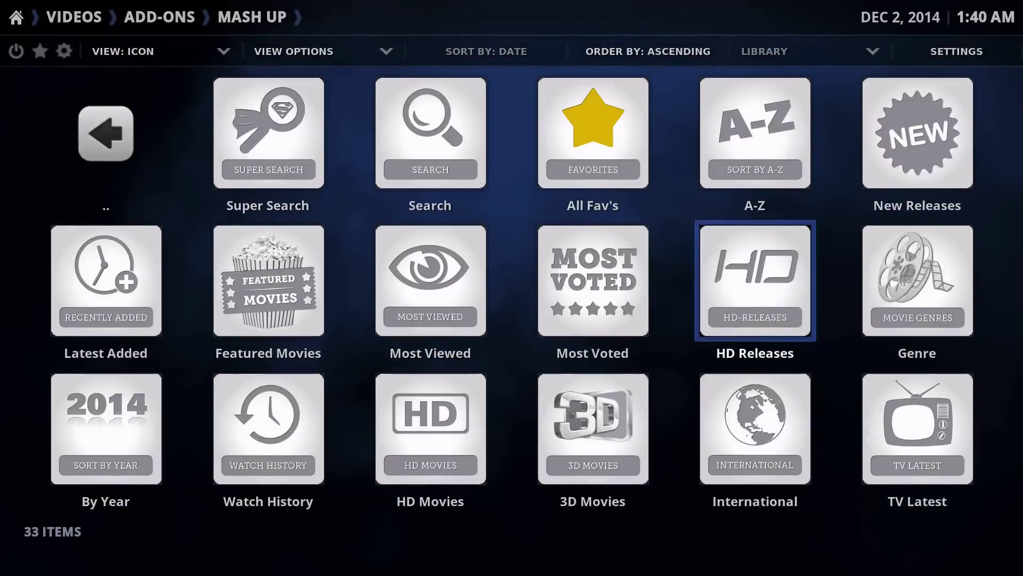
pyautogui.press('Return')
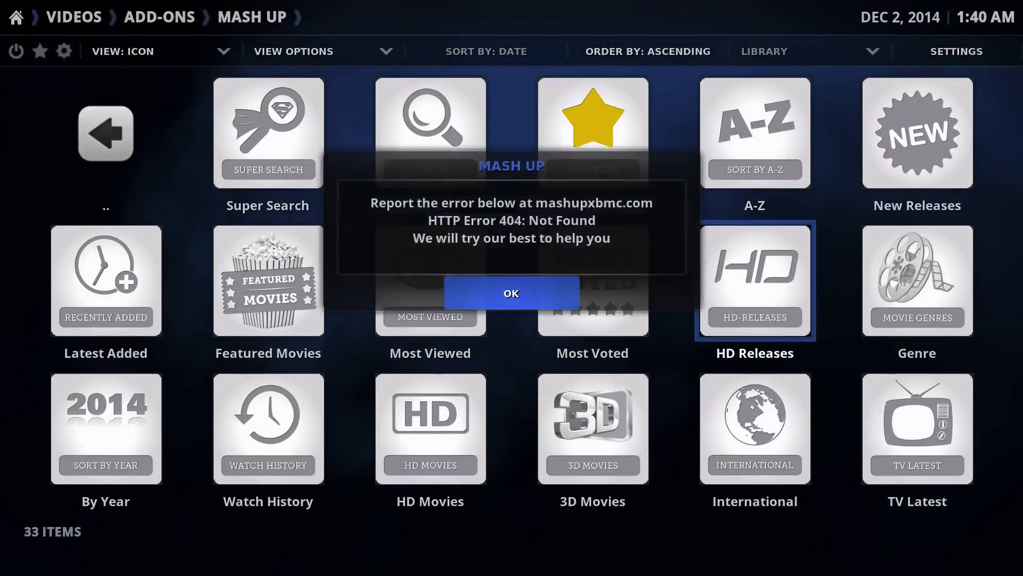
pyautogui.press('Return')
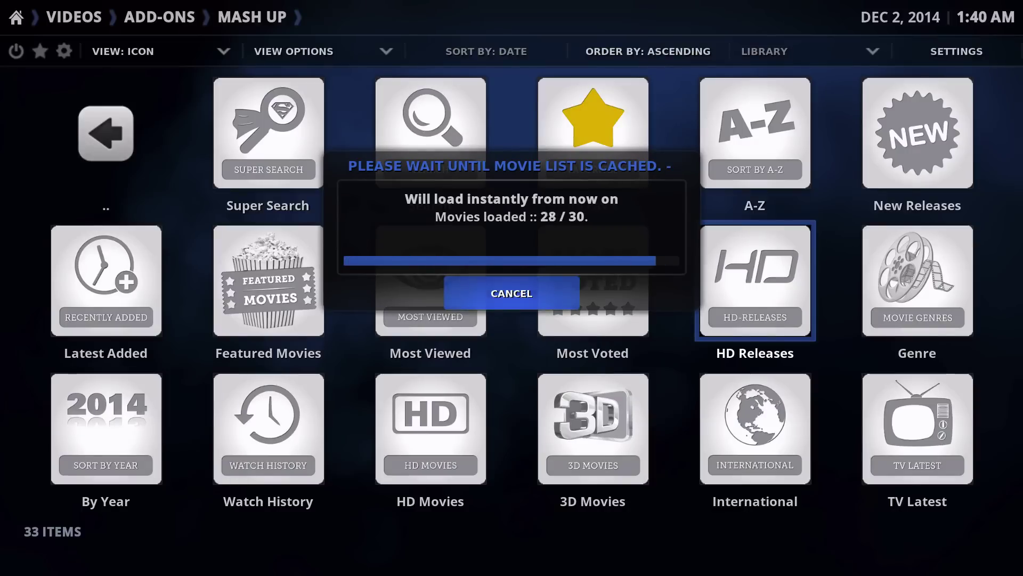
# Go through the available views for the HD Releases movie list and apply Wall.
pyautogui.press('Up')
pyautogui.press('Return')
pyautogui.press('Down')
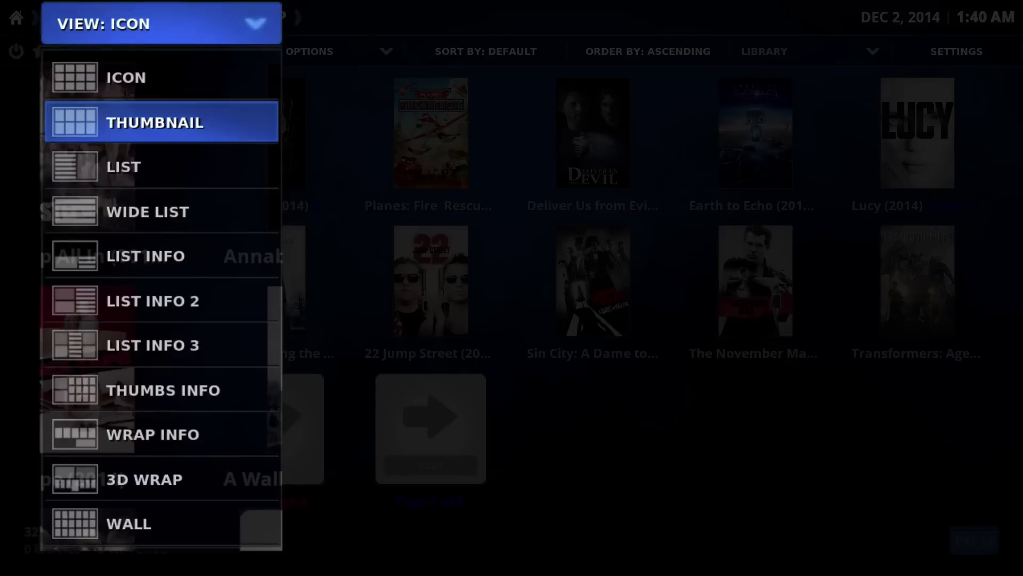
pyautogui.press('Down')
pyautogui.press('Down')
pyautogui.press('Down')
pyautogui.press('Down')
pyautogui.press('Down')
pyautogui.press('Down')
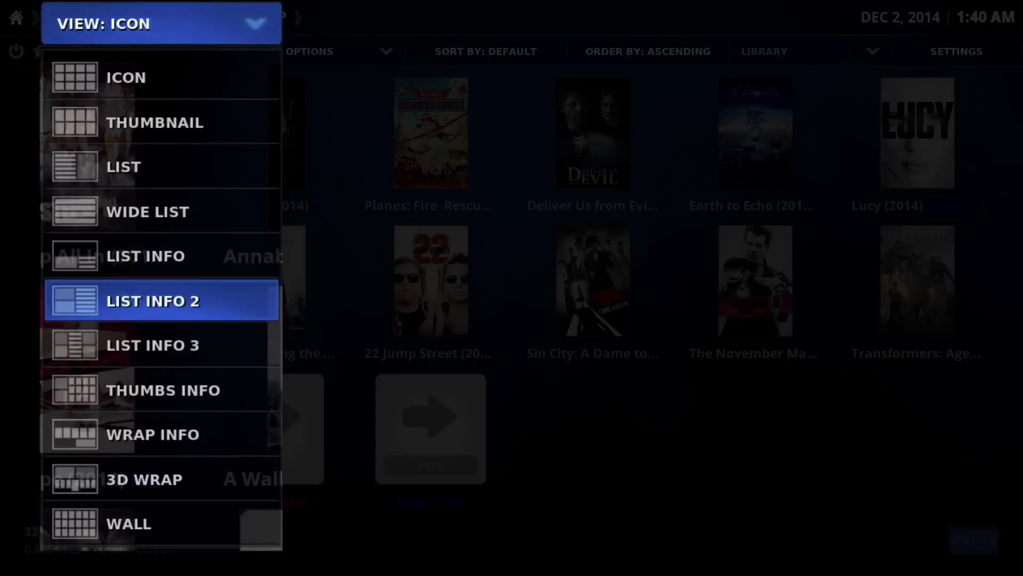
pyautogui.press('Down')
pyautogui.press('Down')
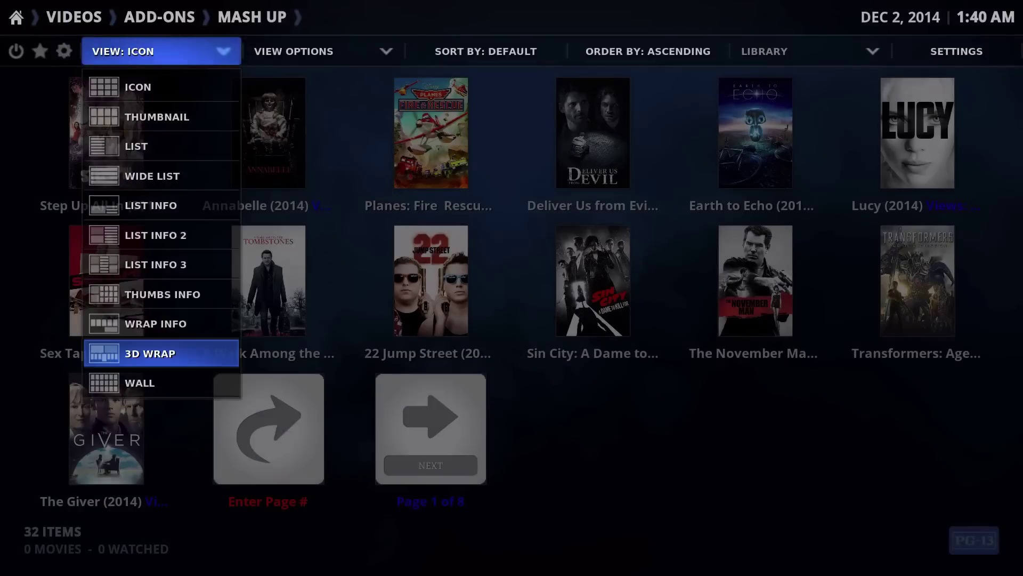
pyautogui.press('Down')
pyautogui.press('Return')
pyautogui.press('Left')
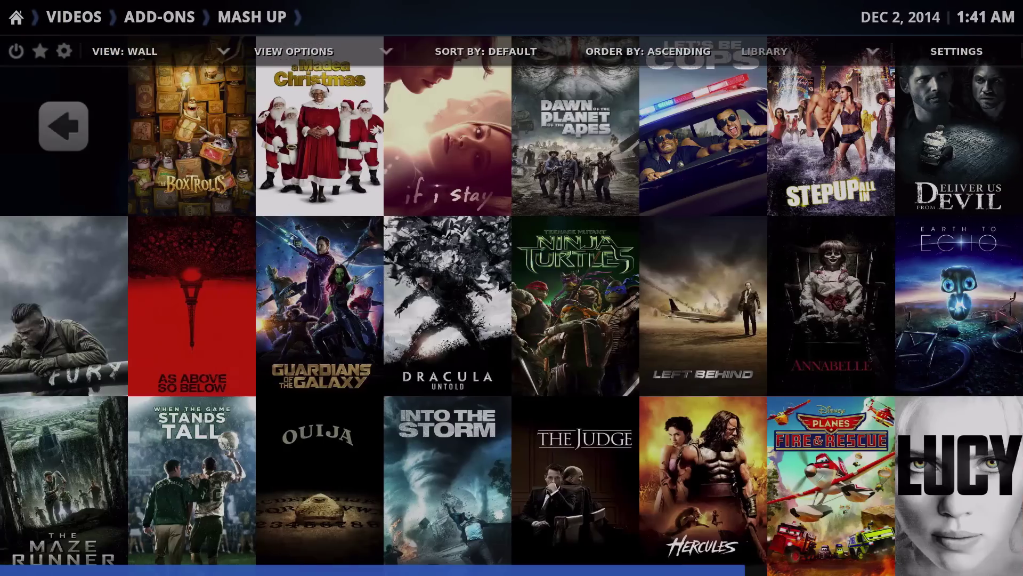
# Change the HD Releases movie list to the 3D Wrap view.
pyautogui.press('Up')
pyautogui.press('Return')
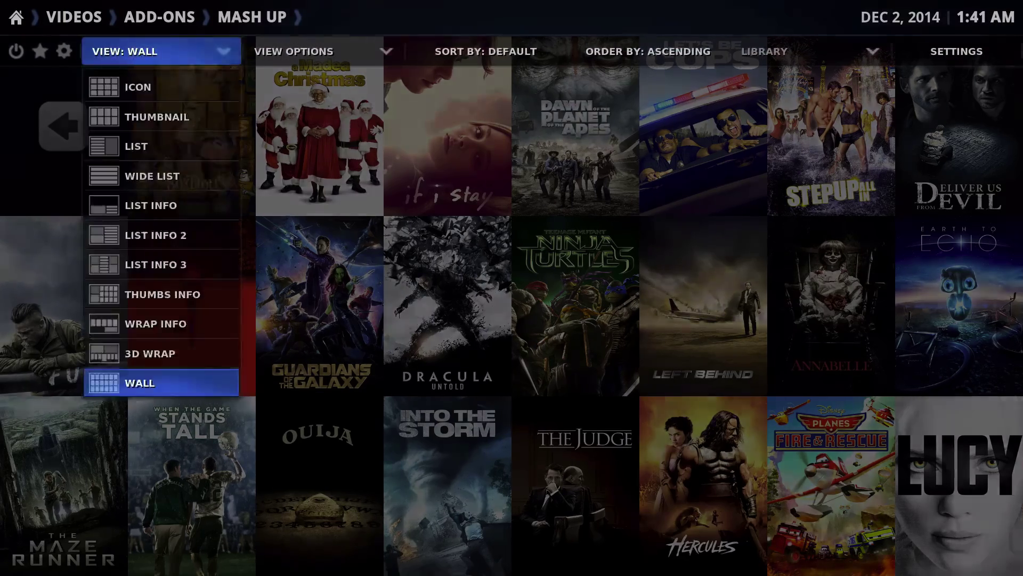
pyautogui.press('Up')
pyautogui.press('Return')
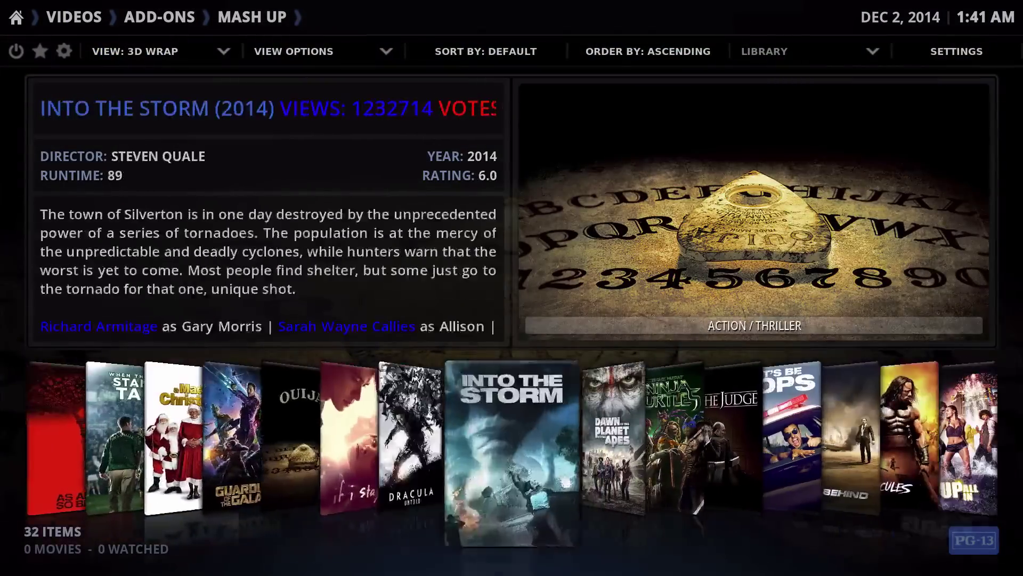
# Change the HD Releases movie list to the Wrap Info view.
pyautogui.press('Return')
pyautogui.press('Up')
pyautogui.press('Return')
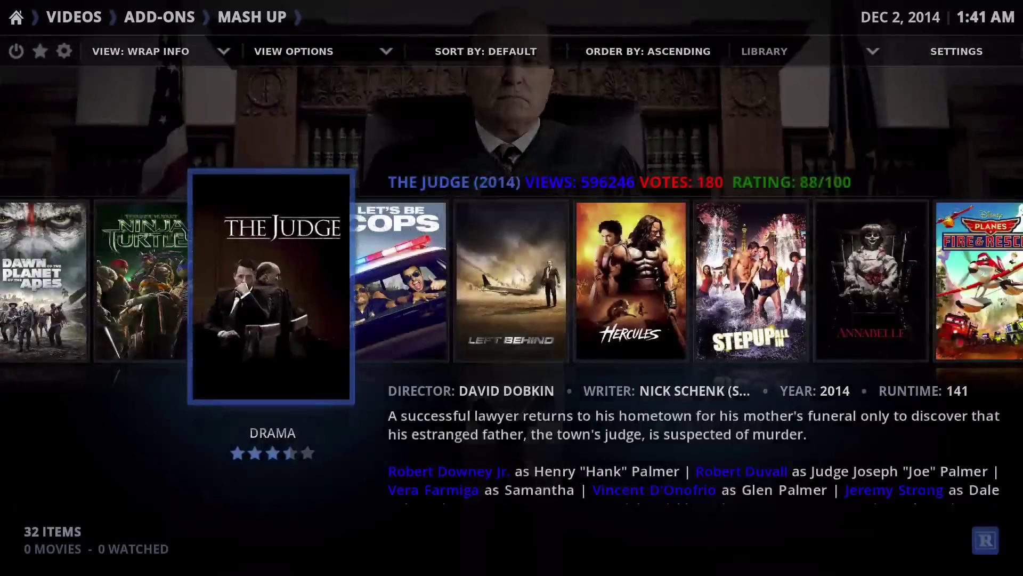
# Change the HD Releases movie list to the Thumbs Info view.
pyautogui.press('Return')
pyautogui.press('Up')
pyautogui.press('Return')
# Browse the movie posters in the Thumbs Info view and examine the details beside them.
pyautogui.press('Up')
pyautogui.press('Up')
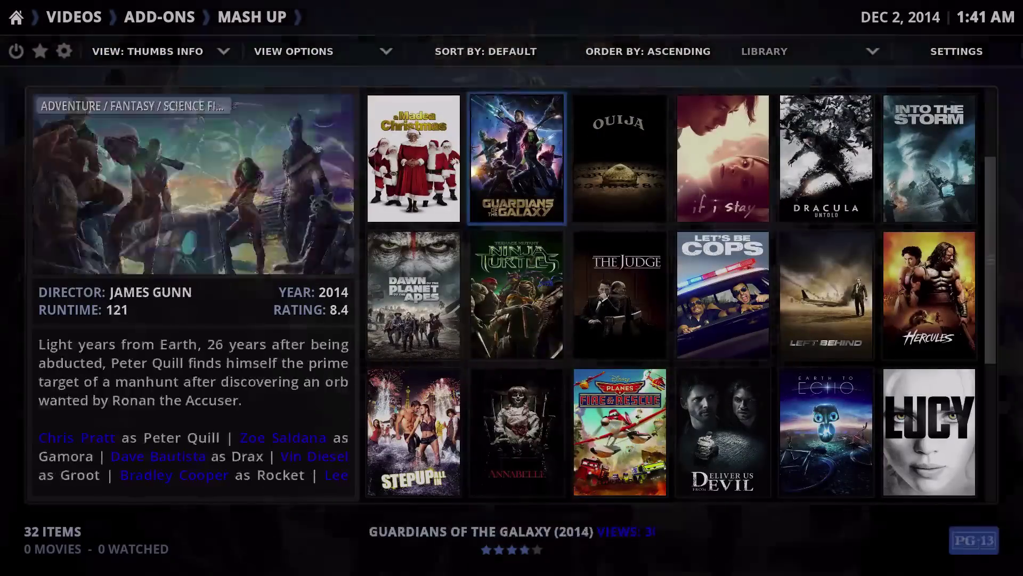
pyautogui.press('Right')
pyautogui.press('Right')
pyautogui.press('Right')
pyautogui.press('Up')
pyautogui.press('Up')
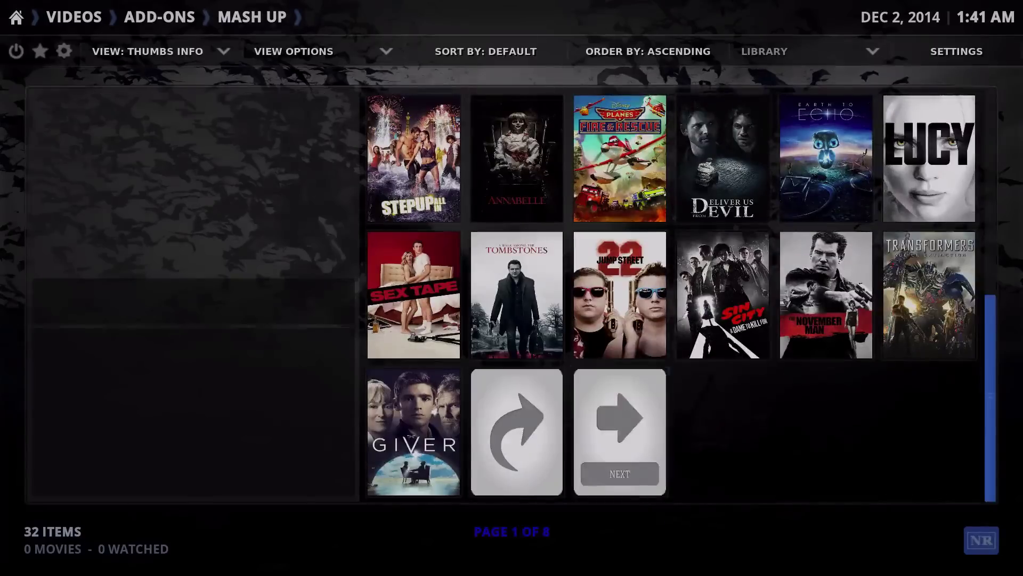
pyautogui.press('Down')
pyautogui.press('Up')
pyautogui.press('Up')
pyautogui.press('Up')
pyautogui.press('Left')
pyautogui.press('Left')
# Apply the List Info 3 view to the movie list and move up to A Madea Christmas (2013).
pyautogui.press('Up')
pyautogui.press('Return')
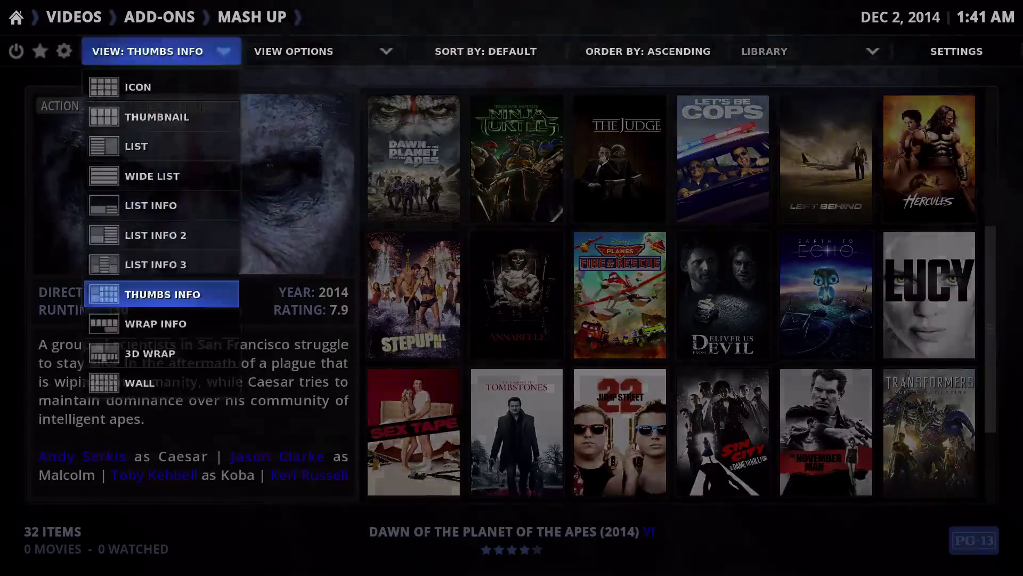
pyautogui.press('Up')
pyautogui.press('Return')
pyautogui.press('Up')
pyautogui.press('Up')
pyautogui.press('Up')
pyautogui.press('Up')
pyautogui.press('Up')
pyautogui.press('Up')
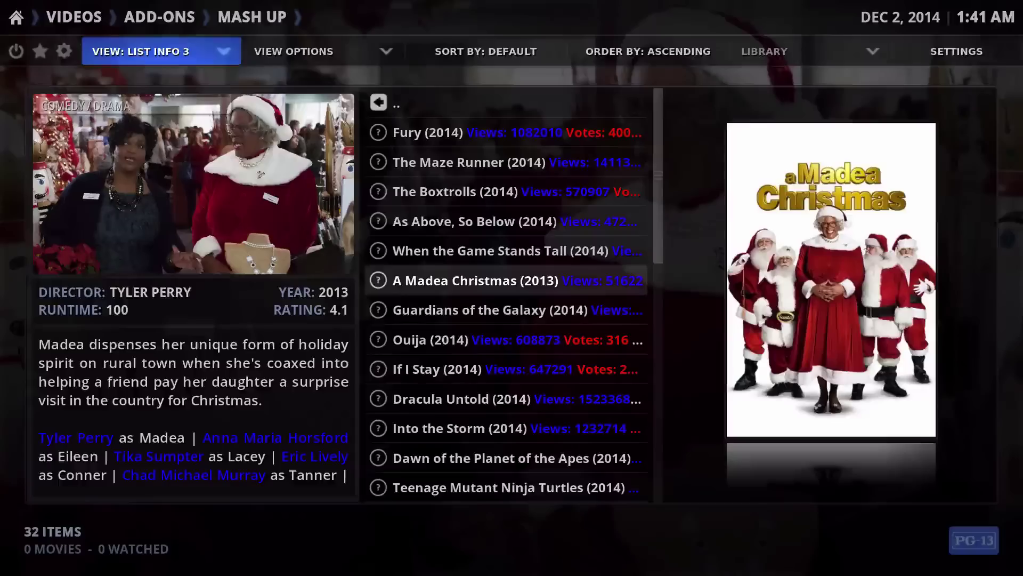
# Change the HD Releases movie list to List Info, followed by Wide List.
pyautogui.press('Up')
pyautogui.press('Return')
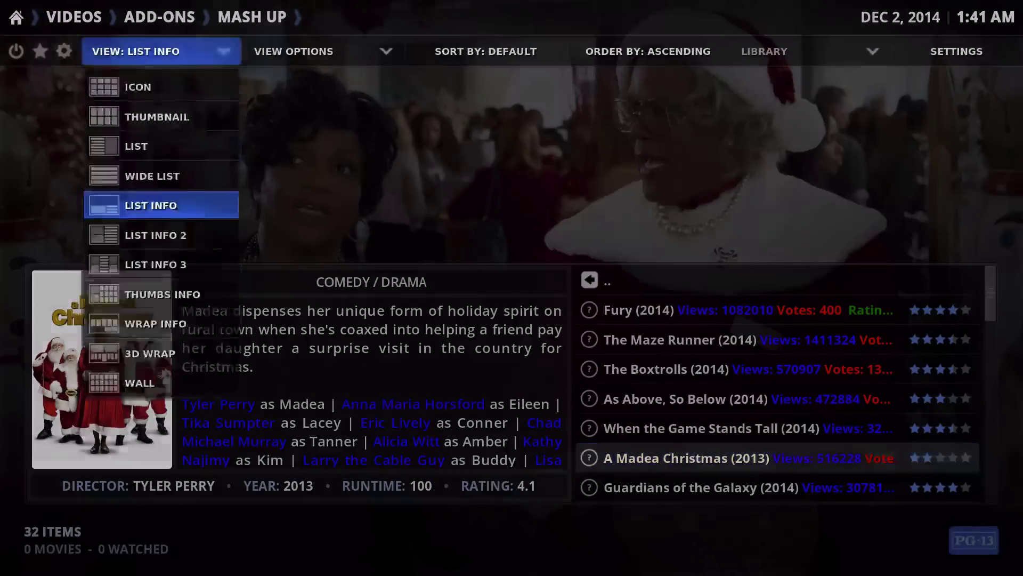
pyautogui.press('Up')
pyautogui.press('Return')
# Change the HD Releases movie list to the plain List view.
pyautogui.press('Return')
pyautogui.press('Up')
pyautogui.press('Return')
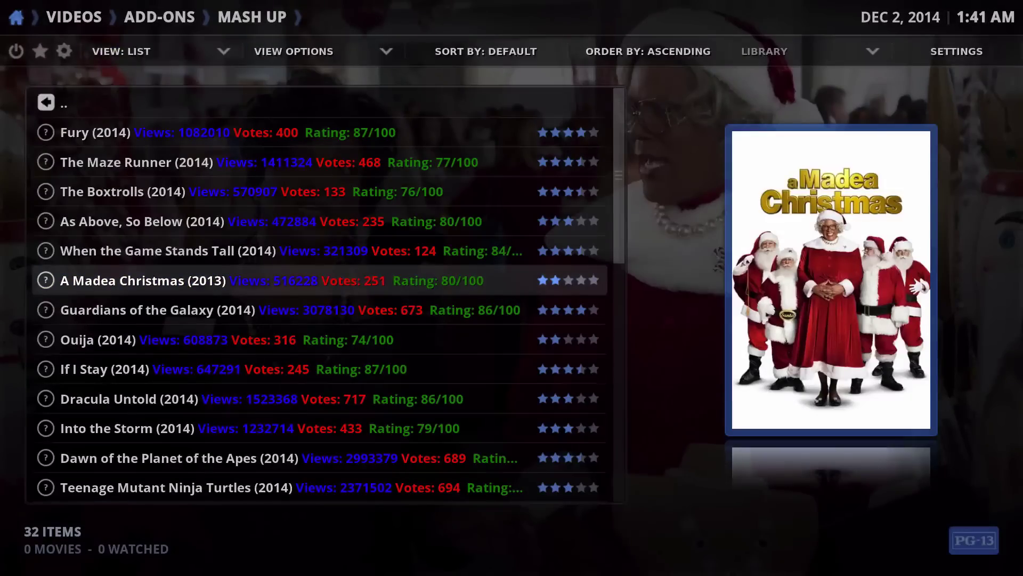
# Change the HD Releases movie list to the Thumbnail view.
pyautogui.press('Return')
pyautogui.press('Down')
pyautogui.press('Return')
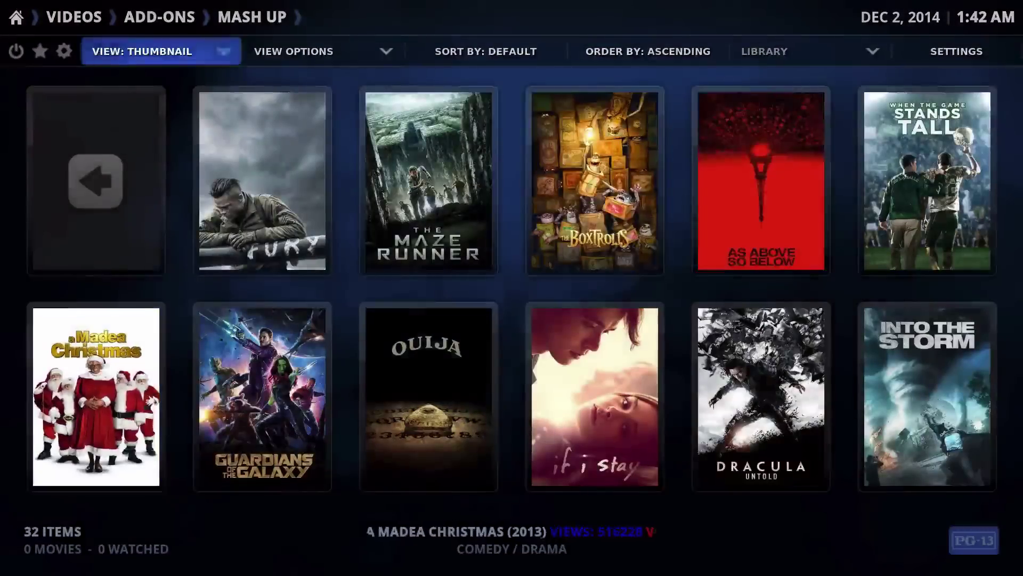
# Open the Rapier skin's own settings from the Appearance settings.
pyautogui.press('Return')
pyautogui.press('Down')
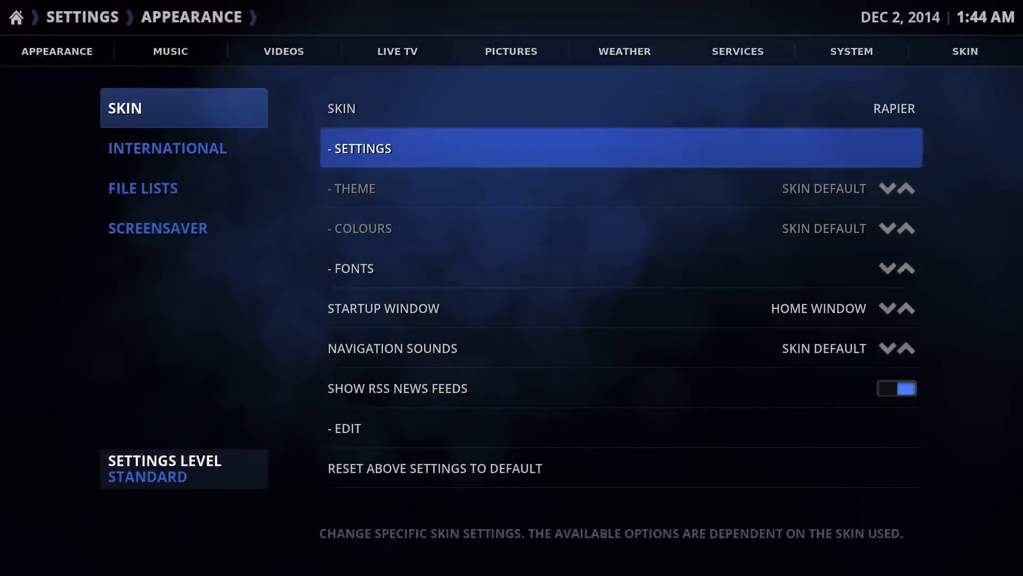
pyautogui.press('Down')
pyautogui.press('Up')
pyautogui.press('Return')
# Enable Hide Date in the general skin settings.
pyautogui.press('Down')
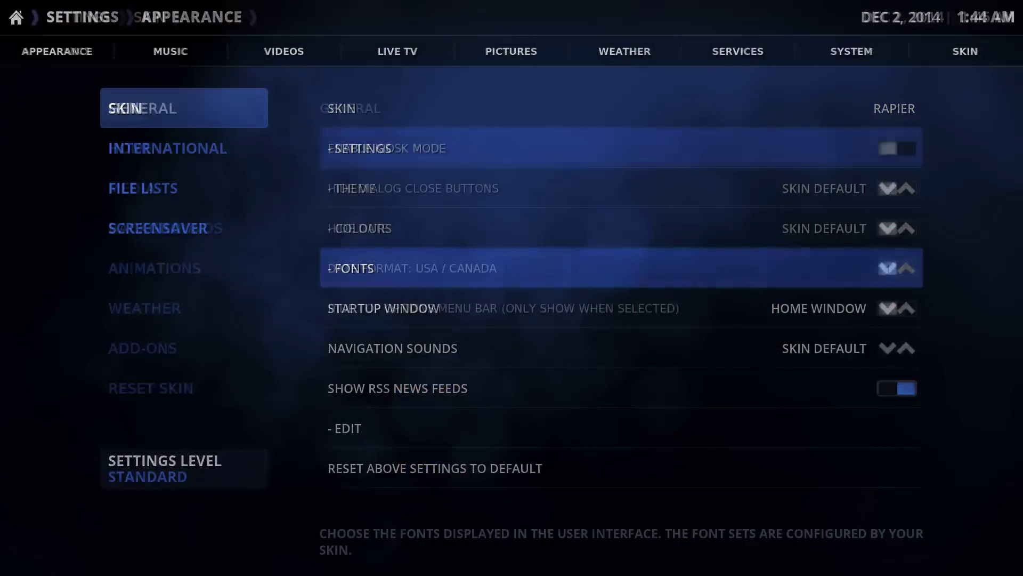
pyautogui.press('Down')
pyautogui.press('Down')
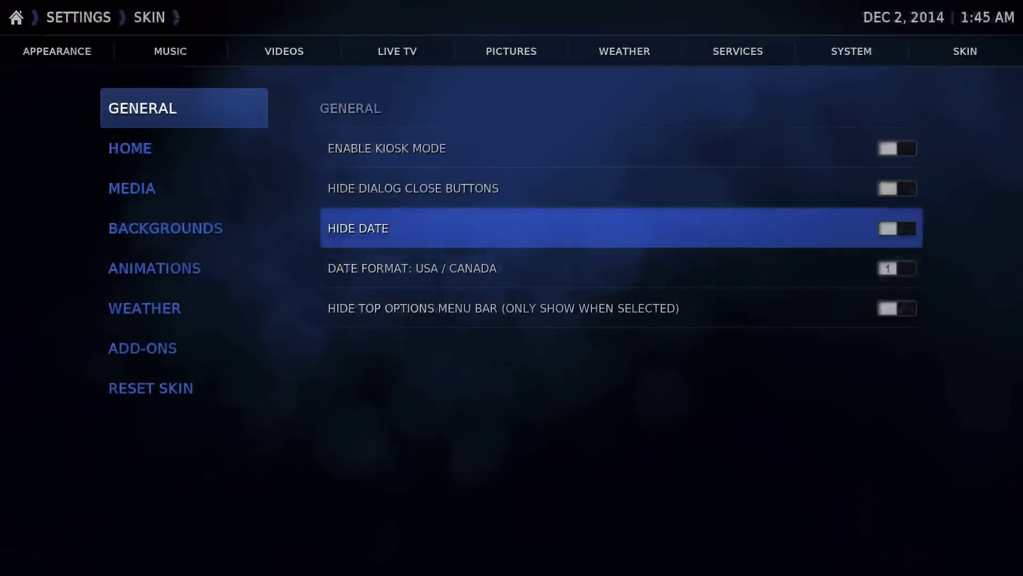
pyautogui.press('Return')
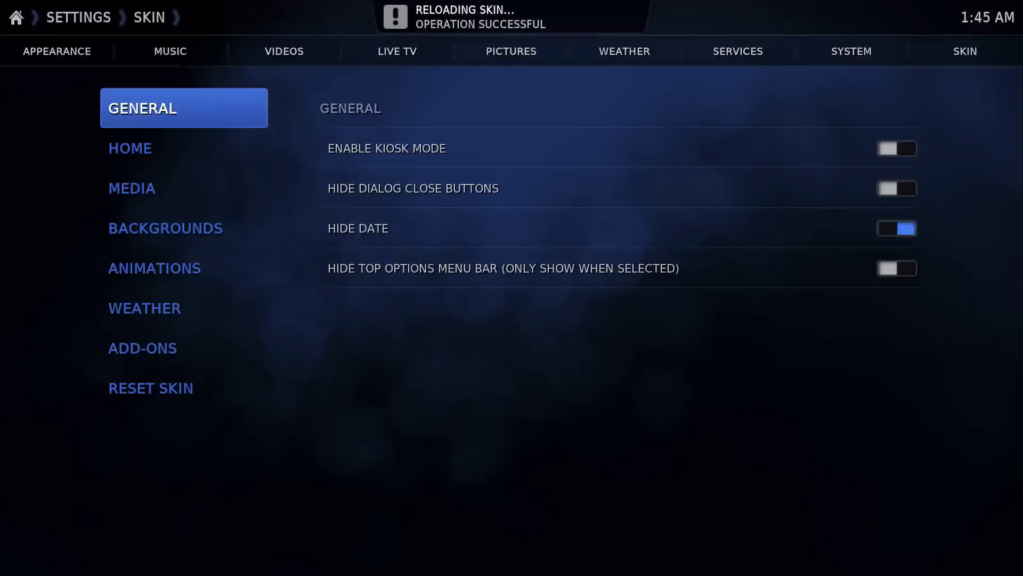
# Enable hiding the top options menu bar so it only shows when selected.
pyautogui.press('Right')
pyautogui.press('Down')
pyautogui.press('Down')
pyautogui.press('Return')
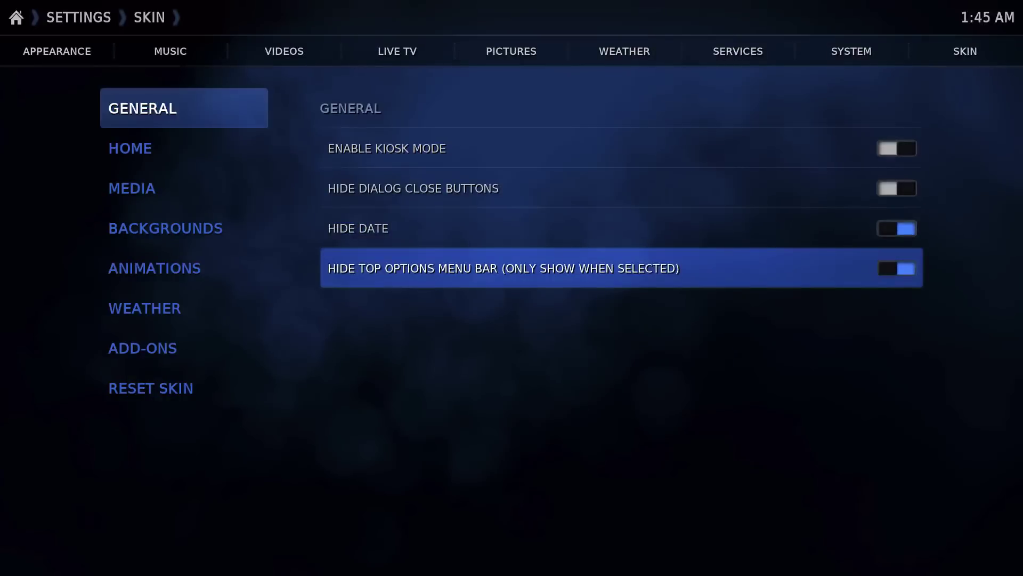
# Leave the General skin settings and enter the Home section's options.
pyautogui.press('Up')
pyautogui.press('Up')
pyautogui.press('Up')
pyautogui.press('Up')
pyautogui.press('Left')
pyautogui.press('Down')
pyautogui.press('Right')
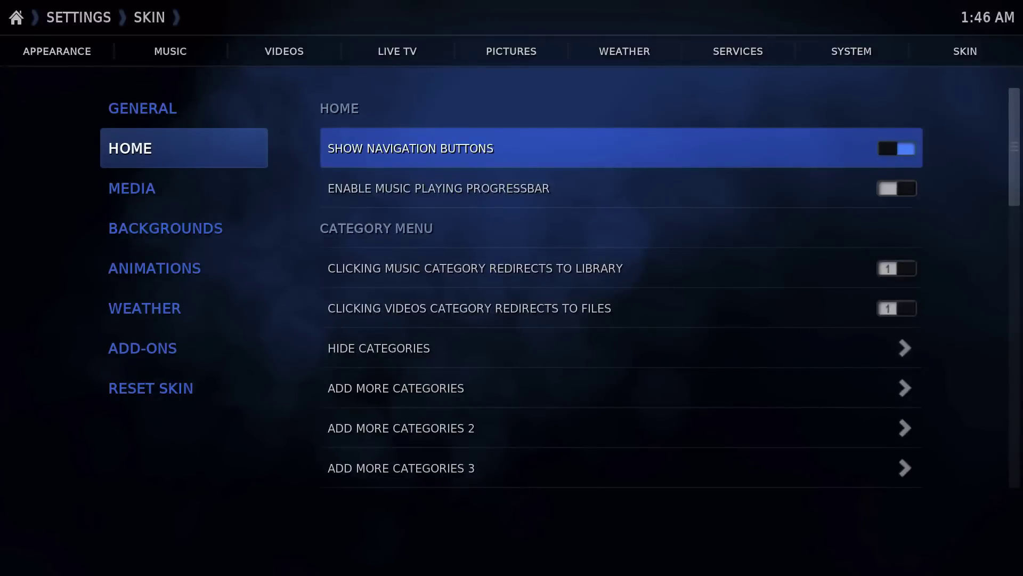
# Try redirecting the Music category to files, and set it back to the library.
pyautogui.press('Down')
pyautogui.press('Down')
pyautogui.press('Down')
pyautogui.press('Down')
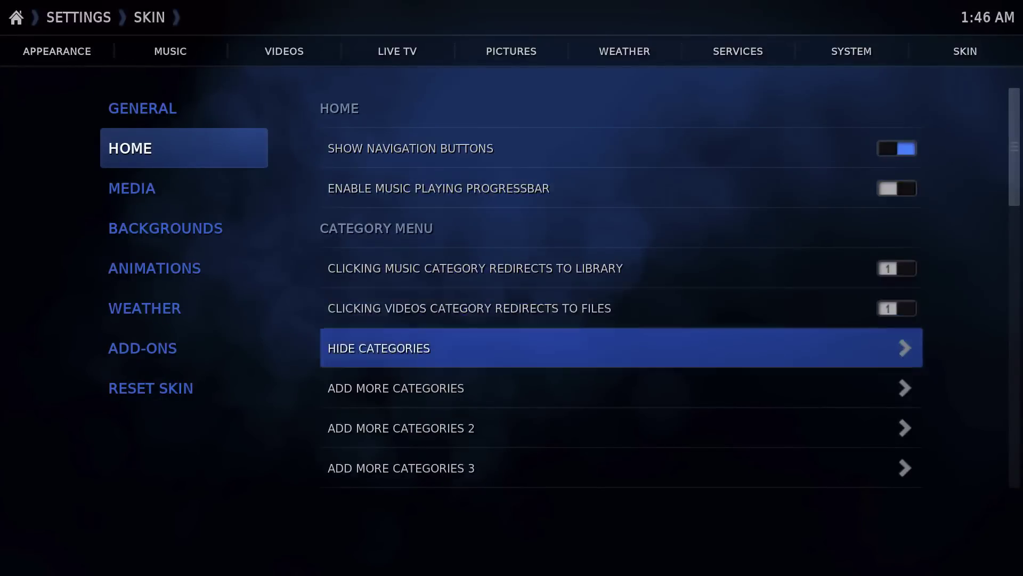
pyautogui.press('Up')
pyautogui.press('Up')
pyautogui.press('Down')
pyautogui.press('Up')
pyautogui.press('Return')
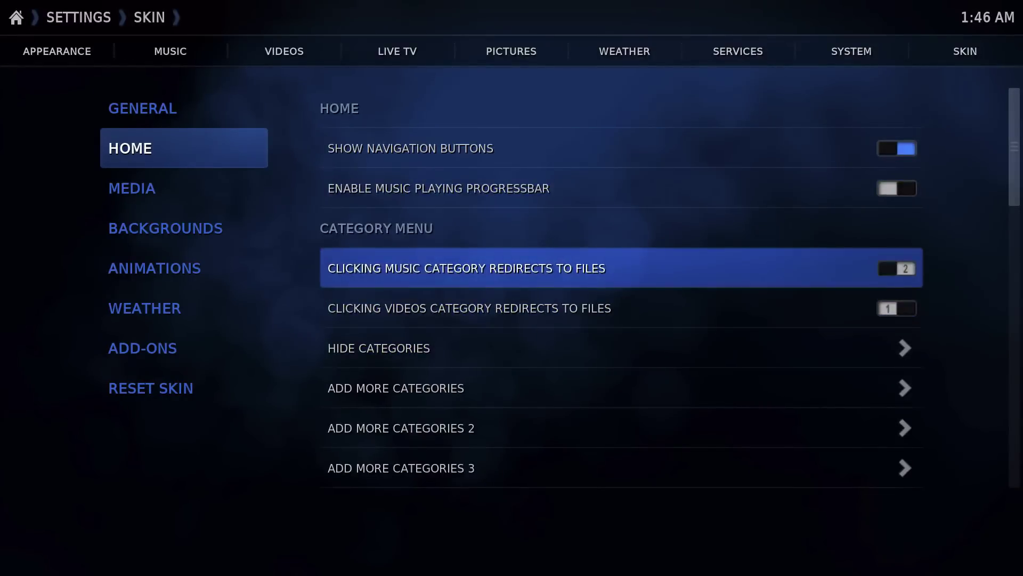
pyautogui.press('Down')
# Open the Hide Categories settings and hide the Music category.
pyautogui.press('Down')
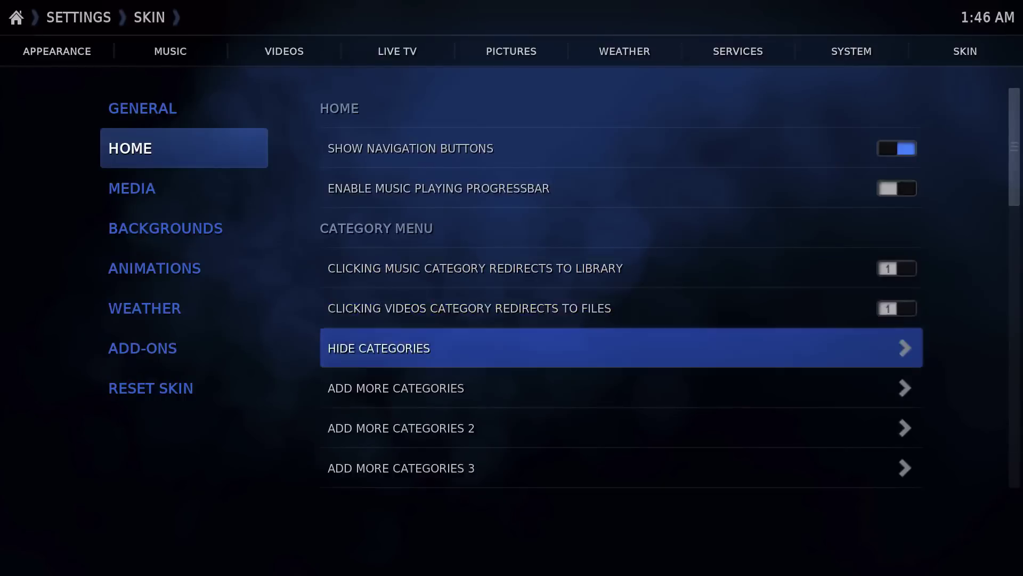
pyautogui.press('Return')
pyautogui.press('Return')
pyautogui.press('Down')
pyautogui.press('Down')
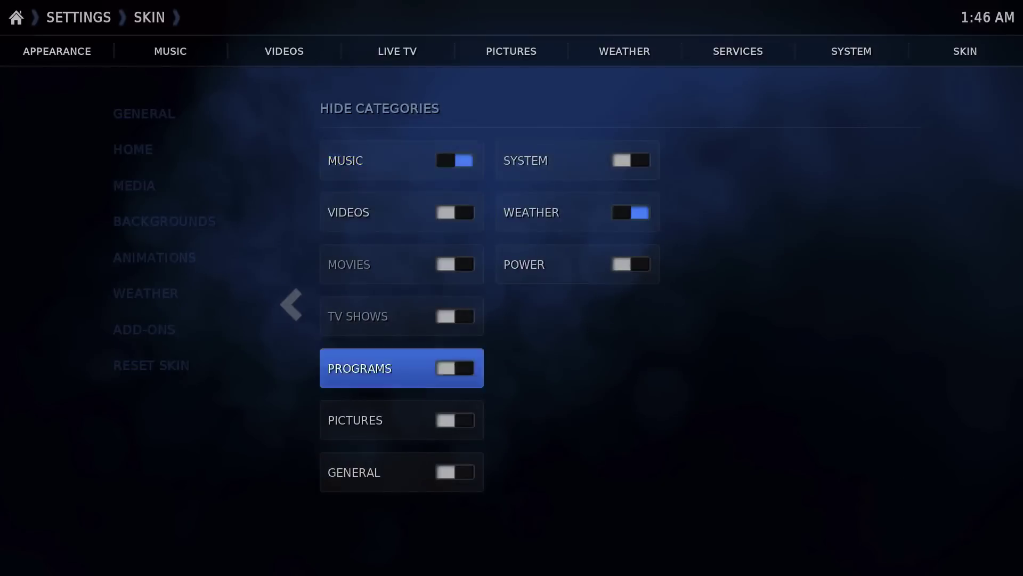
# Hide the Pictures and General categories from the home menu.
pyautogui.press('Up')
pyautogui.press('Down')
pyautogui.press('Down')
pyautogui.press('Return')
pyautogui.press('Down')
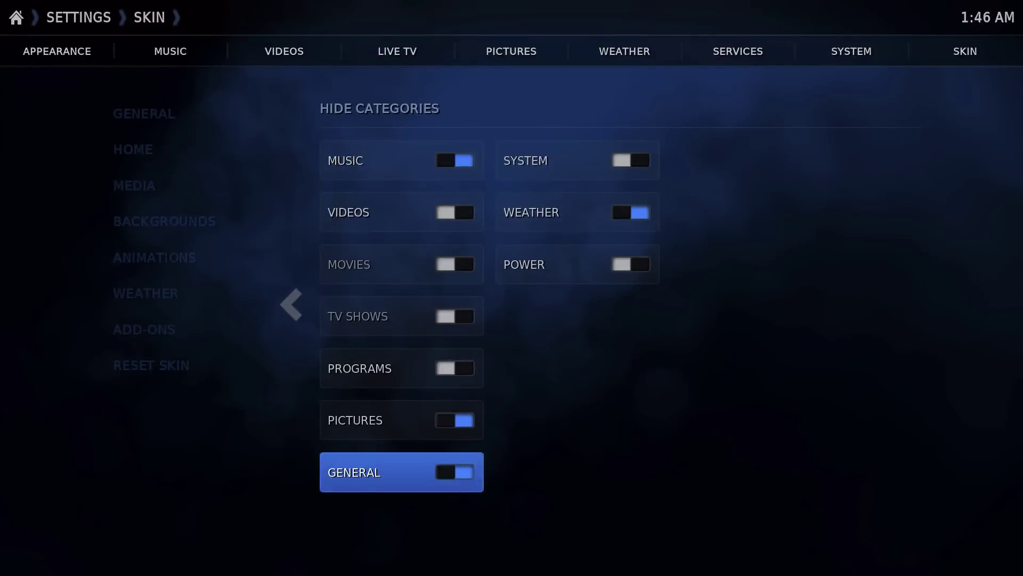
# Hide the Power category, and switch hiding of Weather off and on again.
pyautogui.press('Right')
pyautogui.press('Down')
pyautogui.press('Return')
pyautogui.press('Down')
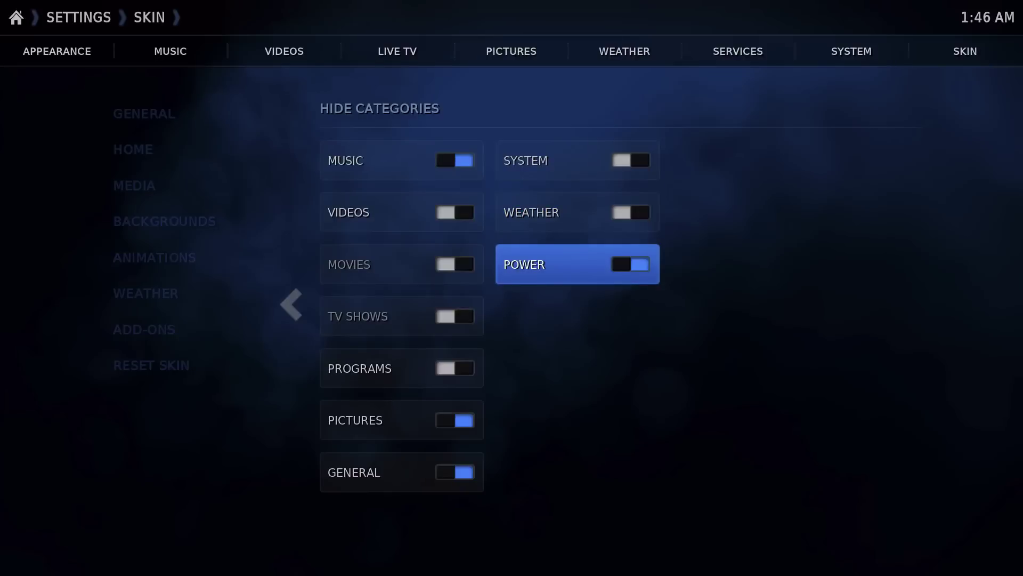
pyautogui.press('Up')
pyautogui.press('Return')
pyautogui.press('Up')
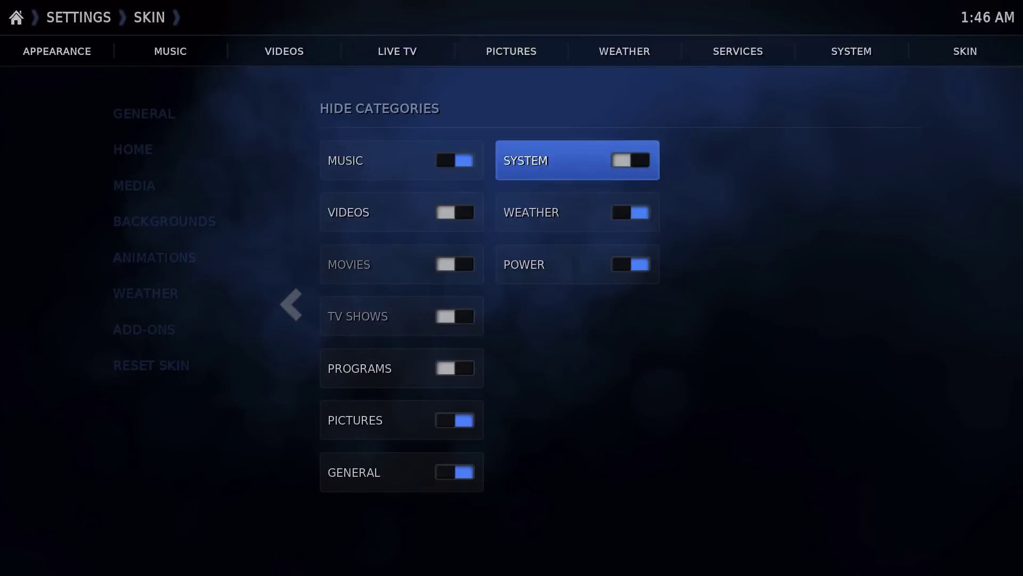
# Leave Hide Categories, open Add More Categories and enable Custom 1.
pyautogui.press('Left')
pyautogui.press('Down')
pyautogui.press('Down')
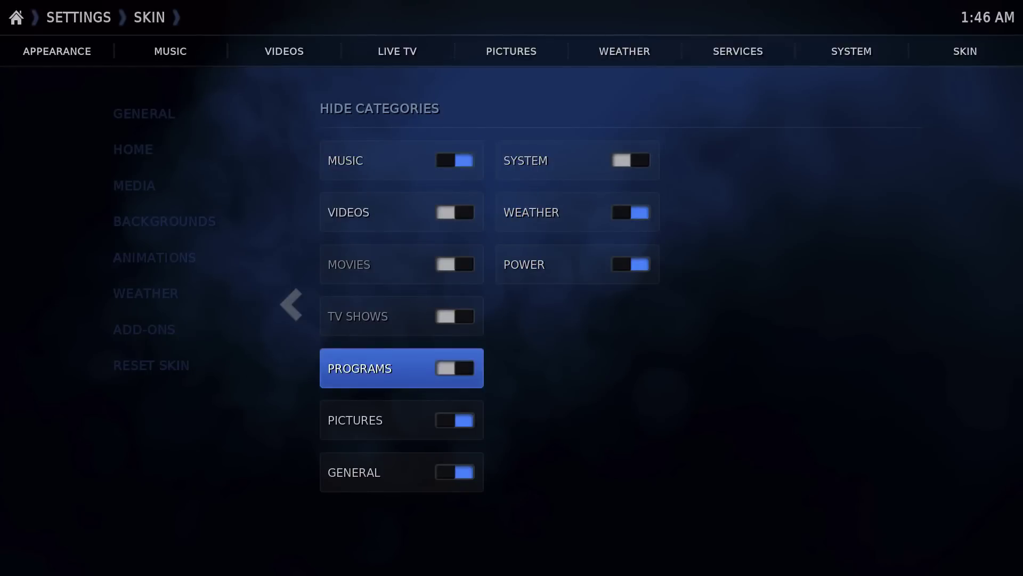
pyautogui.press('Down')
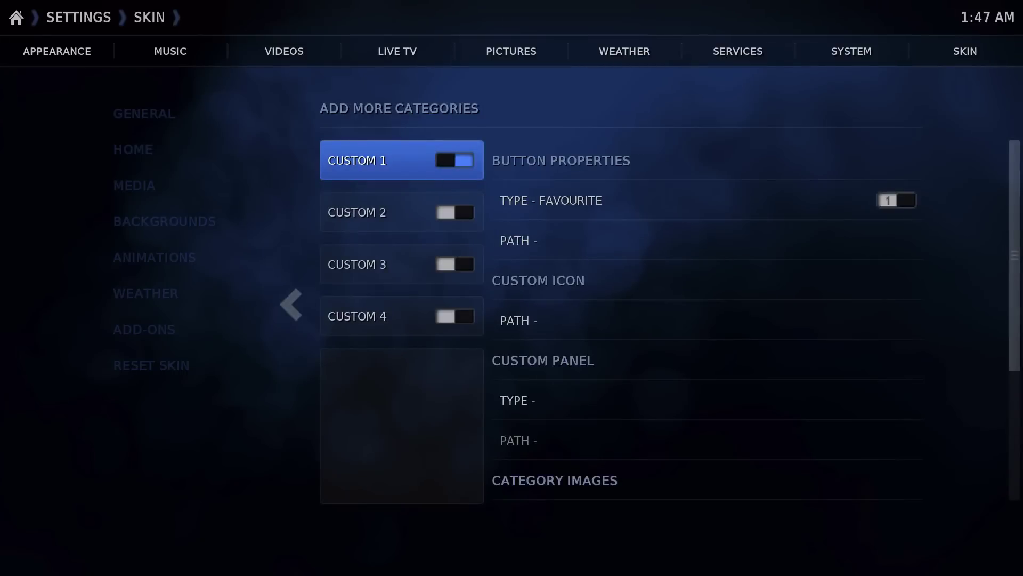
pyautogui.press('Right')
pyautogui.press('Down')
pyautogui.press('Return')
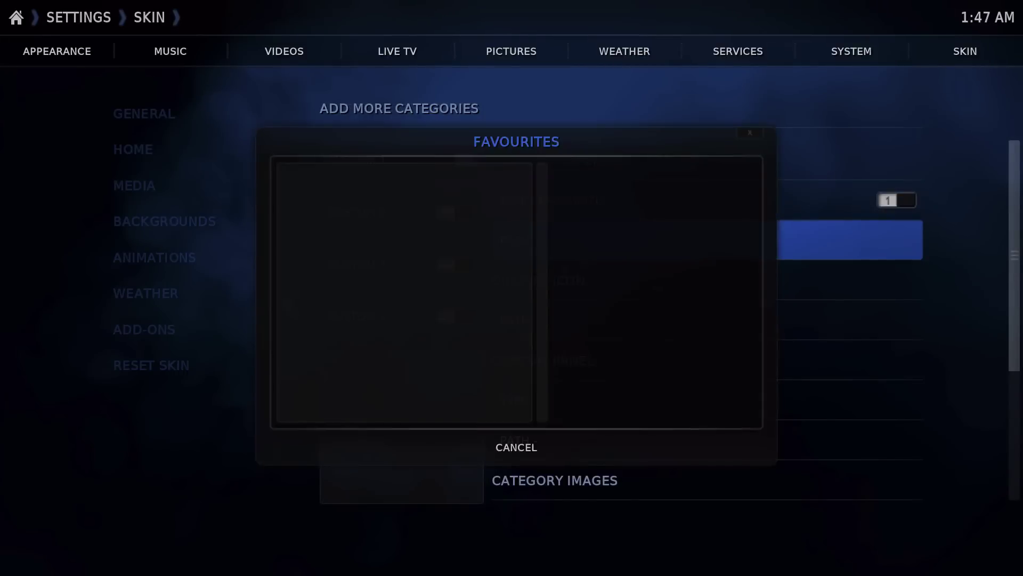
pyautogui.press('Escape')
# Set Custom 1's button type to Preset and its path to the Add-ons preset under Videos.
pyautogui.press('Up')
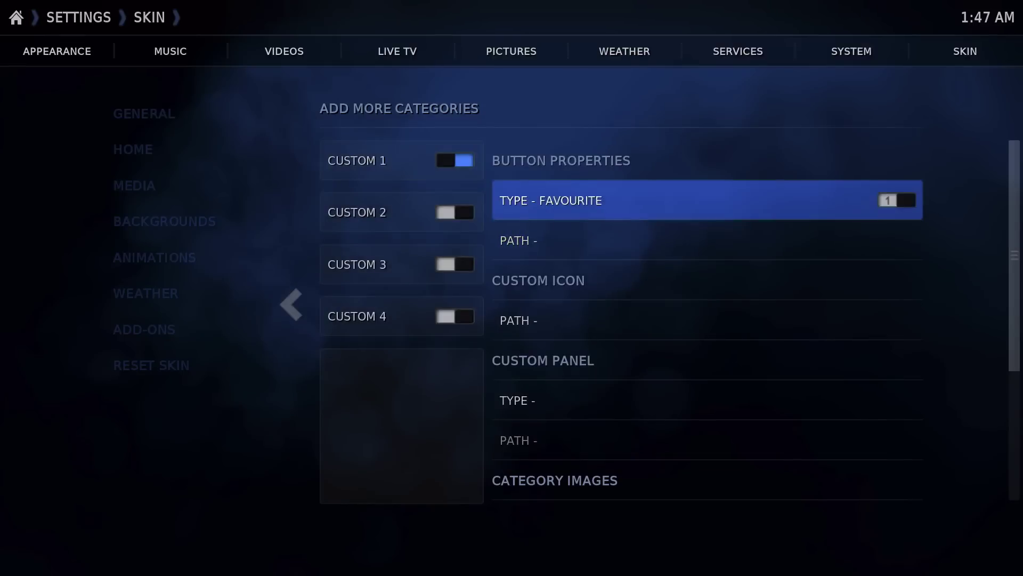
pyautogui.press('Return')
pyautogui.press('Down')
pyautogui.press('Return')
pyautogui.press('Down')
pyautogui.press('Right')
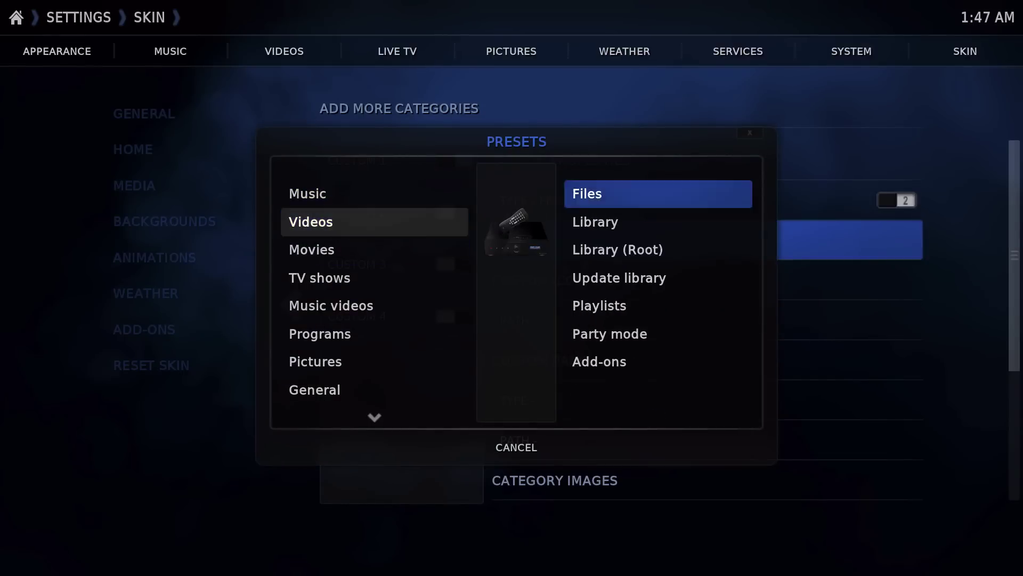
pyautogui.press('Down')
pyautogui.press('Down')
pyautogui.press('Down')
pyautogui.press('Down')
pyautogui.press('Down')
pyautogui.press('Down')
pyautogui.press('Return')
pyautogui.press('Down')
pyautogui.press('Return')
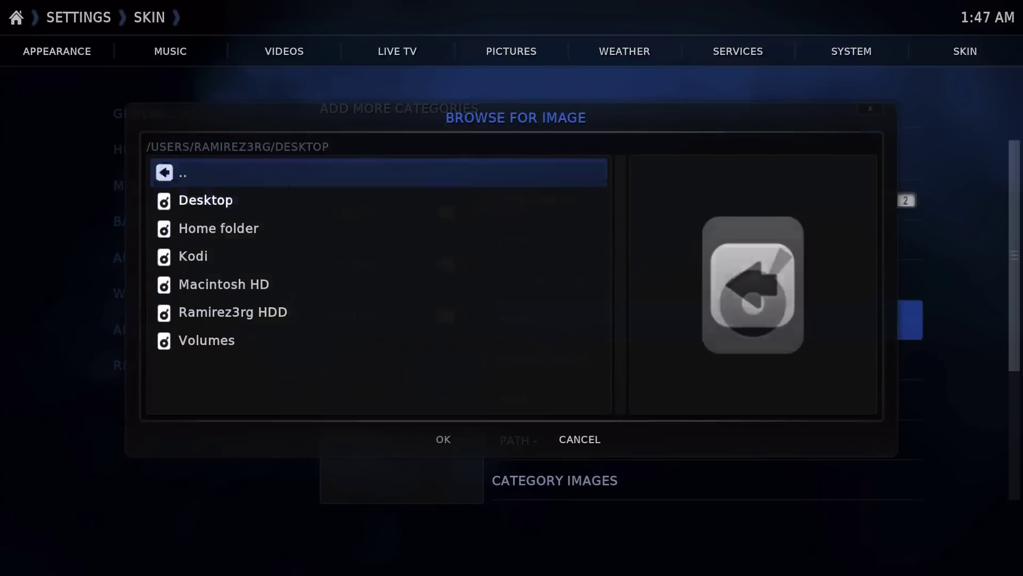
pyautogui.press('Escape')
# Reopen the presets for Custom 1's path and look through the available preset categories.
pyautogui.press('Up')
pyautogui.press('Return')
pyautogui.press('Right')
pyautogui.press('Left')
pyautogui.press('Down')
pyautogui.press('Down')
pyautogui.press('Down')
pyautogui.press('Down')
pyautogui.press('Down')
pyautogui.press('Down')
pyautogui.press('Down')
pyautogui.press('Down')
pyautogui.press('Down')
pyautogui.press('Down')
pyautogui.press('Down')
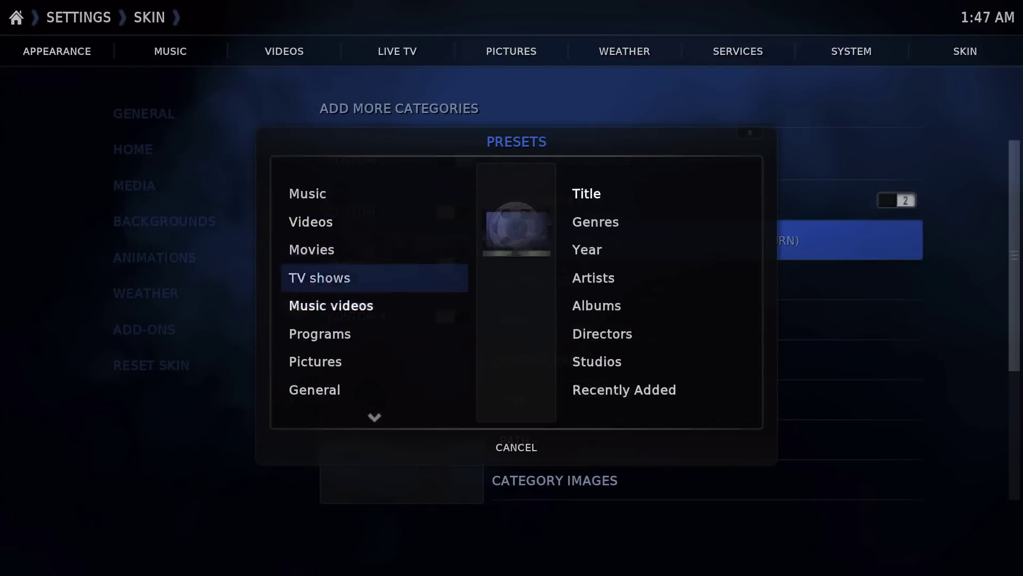
pyautogui.press('Up')
pyautogui.press('Down')
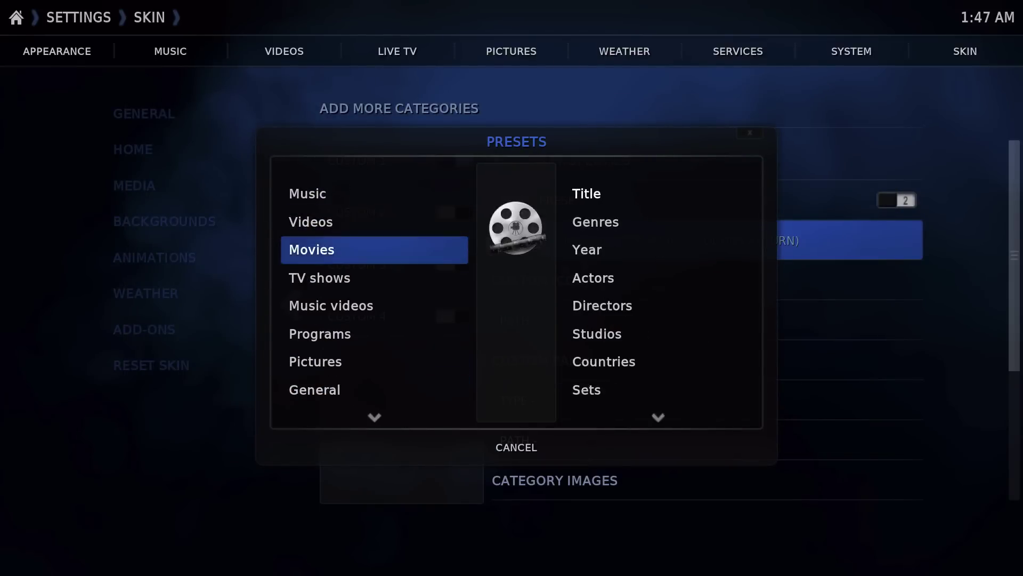
# Select the Videos Add-ons preset for Custom 1's path again.
pyautogui.press('Up')
pyautogui.press('Right')
pyautogui.press('Down')
pyautogui.press('Down')
pyautogui.press('Down')
pyautogui.press('Down')
pyautogui.press('Down')
pyautogui.press('Down')
pyautogui.press('Return')
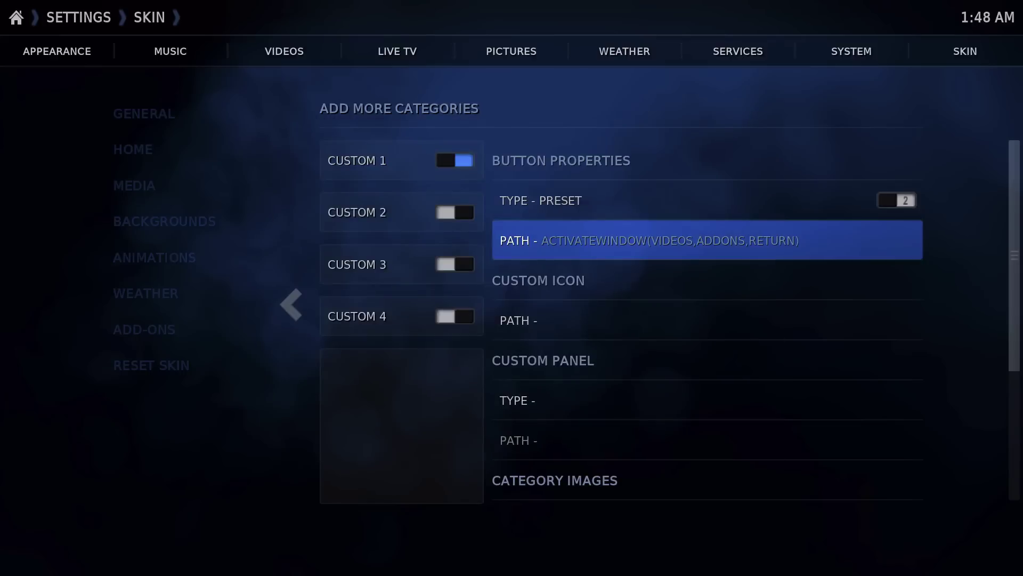
pyautogui.press('Return')
pyautogui.press('Right')
pyautogui.press('Escape')
# Set Custom 1's icon to a picture from the EZ-iPad Images folder and its custom panel type to Movies.
pyautogui.press('Down')
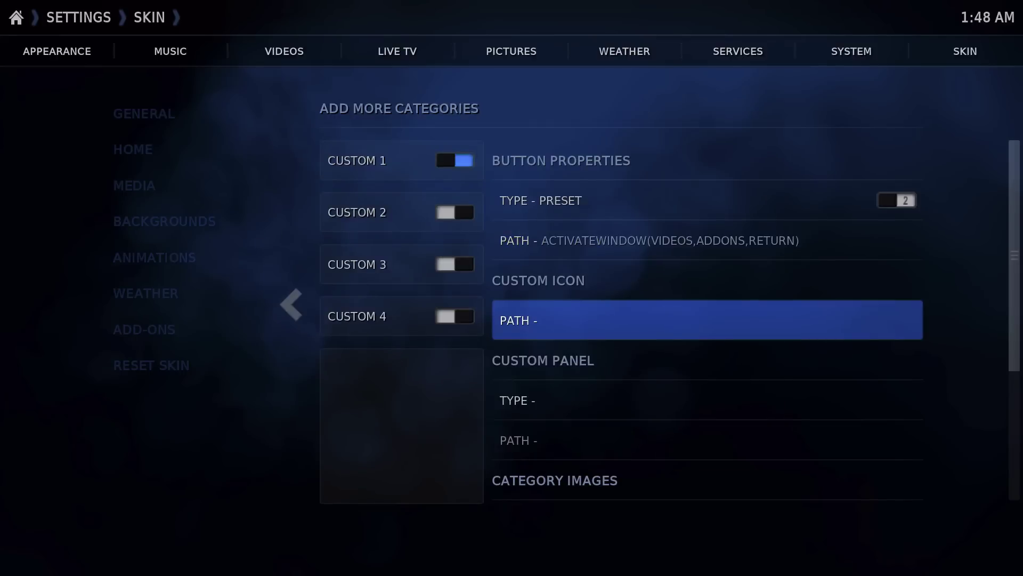
pyautogui.press('Down')
pyautogui.press('Return')
pyautogui.press('Down')
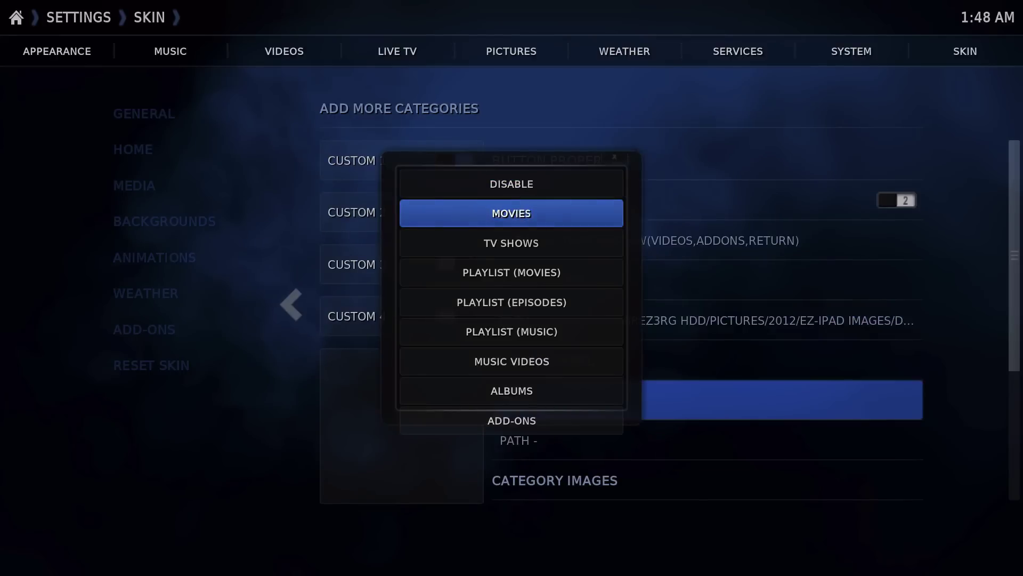
pyautogui.press('Return')
# Set Custom 1's No Focus category image to video-addons-text-nofocus.png from the skin's extras.
pyautogui.press('Down')
pyautogui.press('Down')
pyautogui.press('Return')
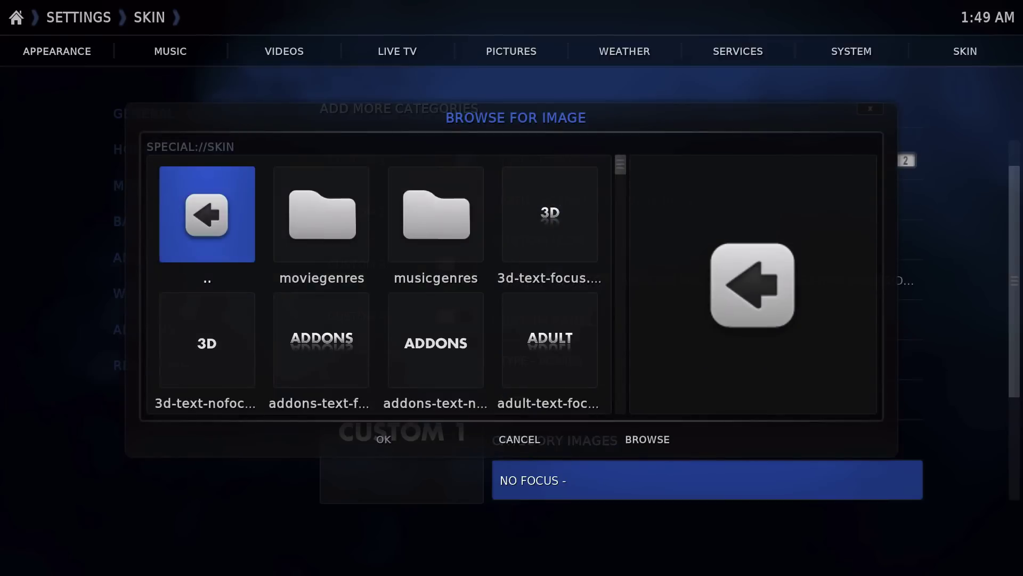
pyautogui.press('Up')
pyautogui.press('Up')
pyautogui.press('Return')
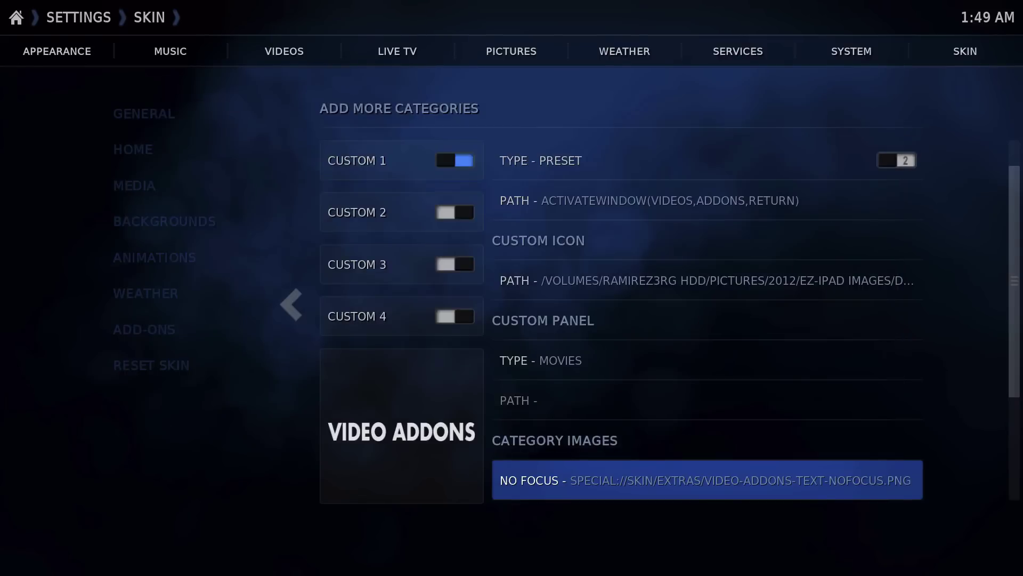
# Return to the custom category list and enable Custom 2.
pyautogui.press('Up')
pyautogui.press('Up')
pyautogui.press('Up')
pyautogui.press('Up')
pyautogui.press('Left')
pyautogui.press('Down')
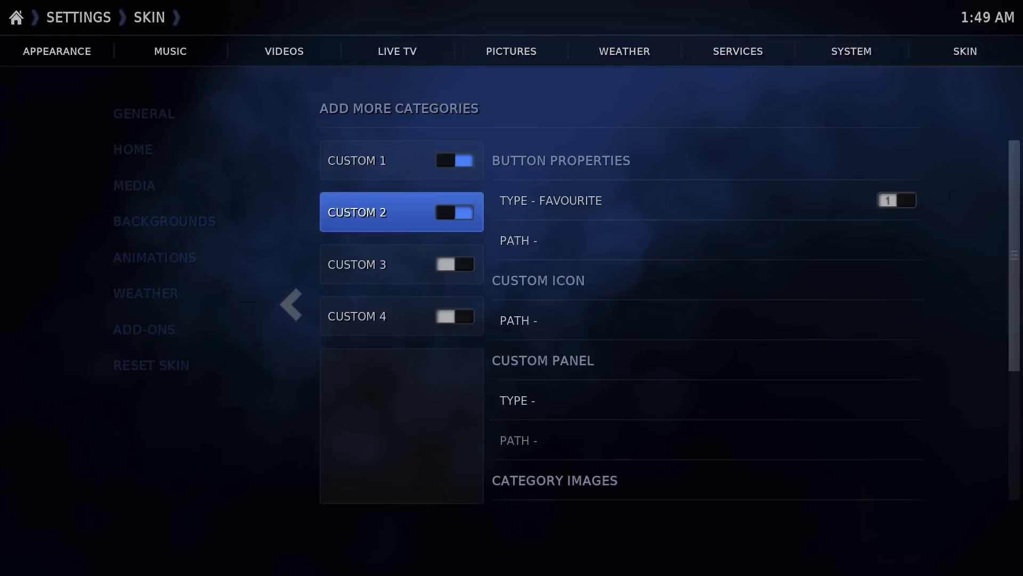
pyautogui.press('Left')
pyautogui.press('Right')
pyautogui.press('Return')
# Set Custom 2's button type to Preset and open the presets for its path.
pyautogui.press('Right')
pyautogui.press('Return')
pyautogui.press('Down')
pyautogui.press('Return')
# Look through the System presets available for Custom 2's path, down to About.
pyautogui.press('pagedown')
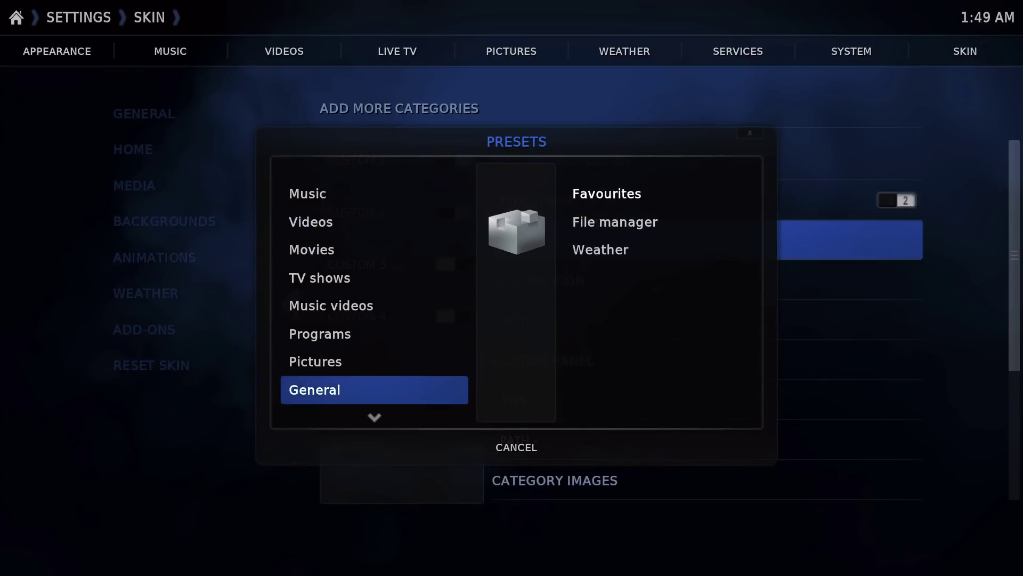
pyautogui.press('Down')
pyautogui.press('Down')
pyautogui.press('Right')
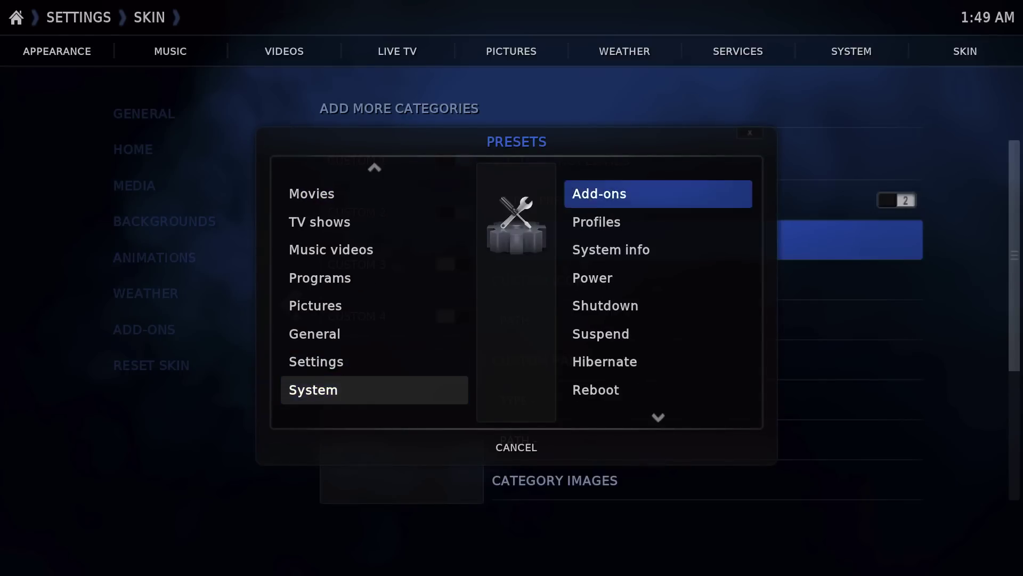
pyautogui.press('Down')
pyautogui.press('Down')
pyautogui.press('Return')
pyautogui.press('Return')
pyautogui.press('Down')
pyautogui.press('Down')
pyautogui.press('Down')
pyautogui.press('Down')
pyautogui.press('Down')
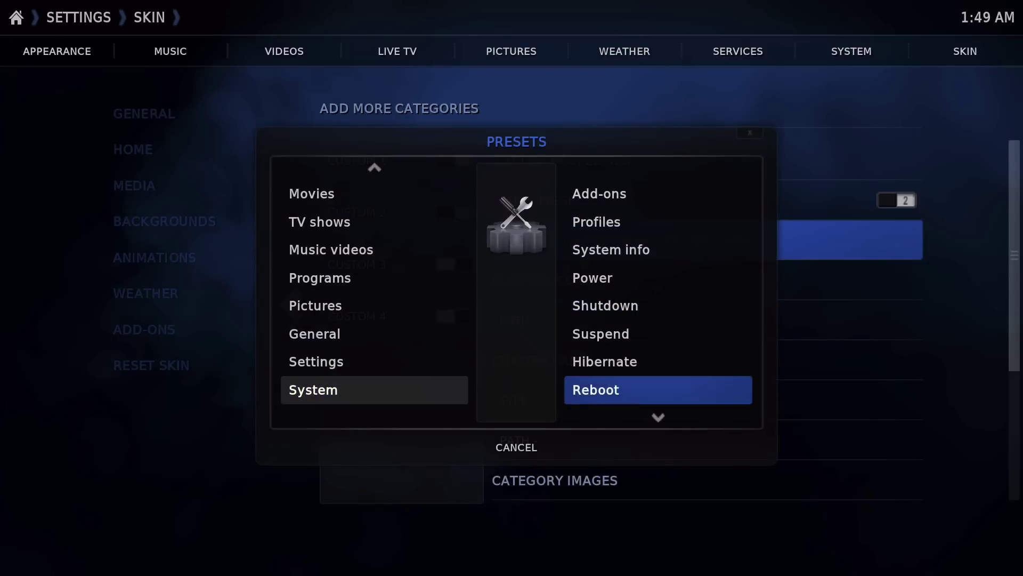
pyautogui.press('Down')
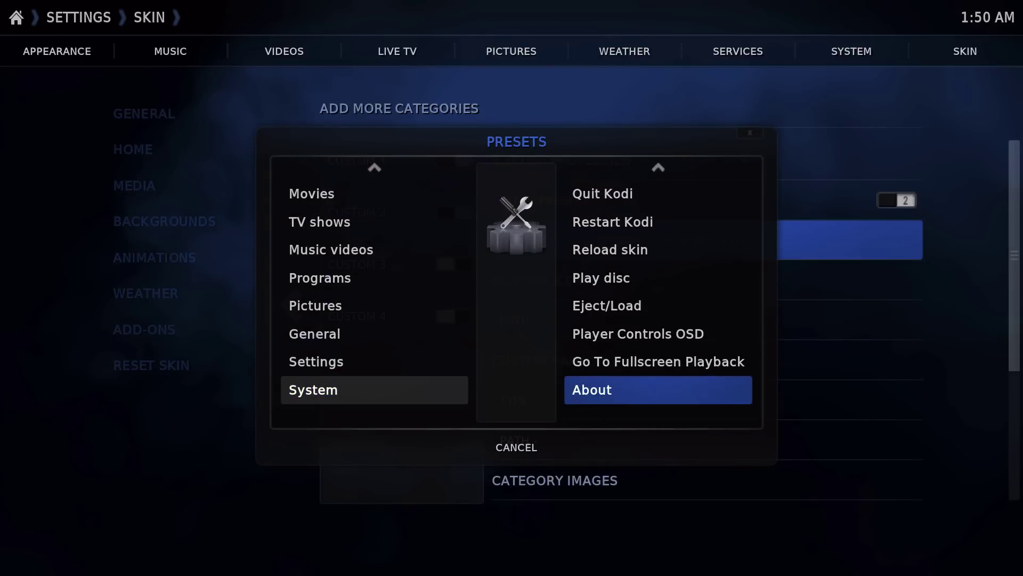
# Set Custom 2's path to the Hibernate preset under System.
pyautogui.press('Up')
pyautogui.press('Up')
pyautogui.press('Up')
pyautogui.press('Up')
pyautogui.press('Up')
pyautogui.press('Up')
pyautogui.press('Up')
pyautogui.press('Up')
pyautogui.press('Up')
pyautogui.press('Return')
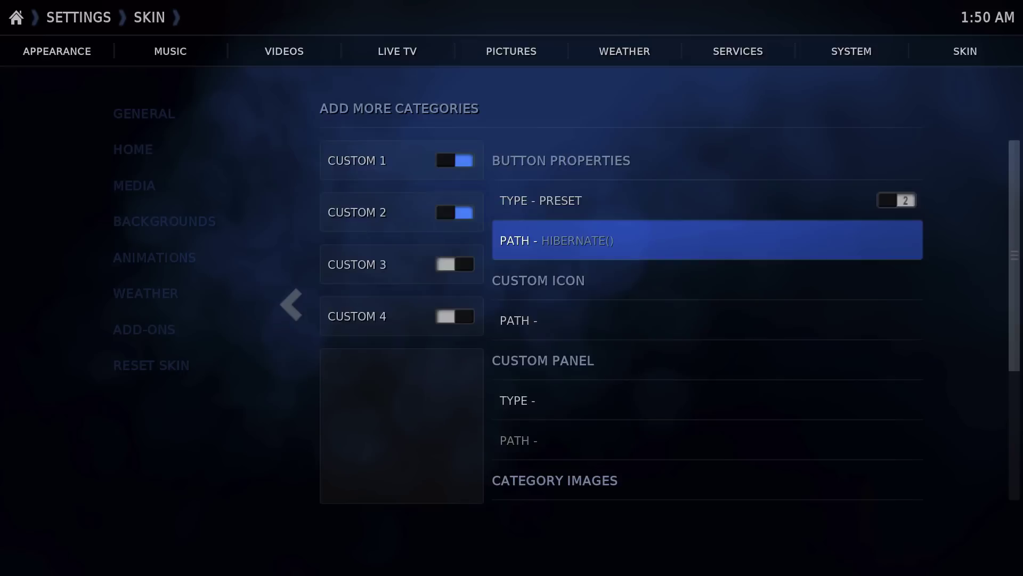
# Set Custom 2's icon to an EZ-iPad Images picture and its single-image background to a Car Show picture.
pyautogui.press('Down')
pyautogui.press('Down')
pyautogui.press('Down')
pyautogui.press('Down')
pyautogui.press('Down')
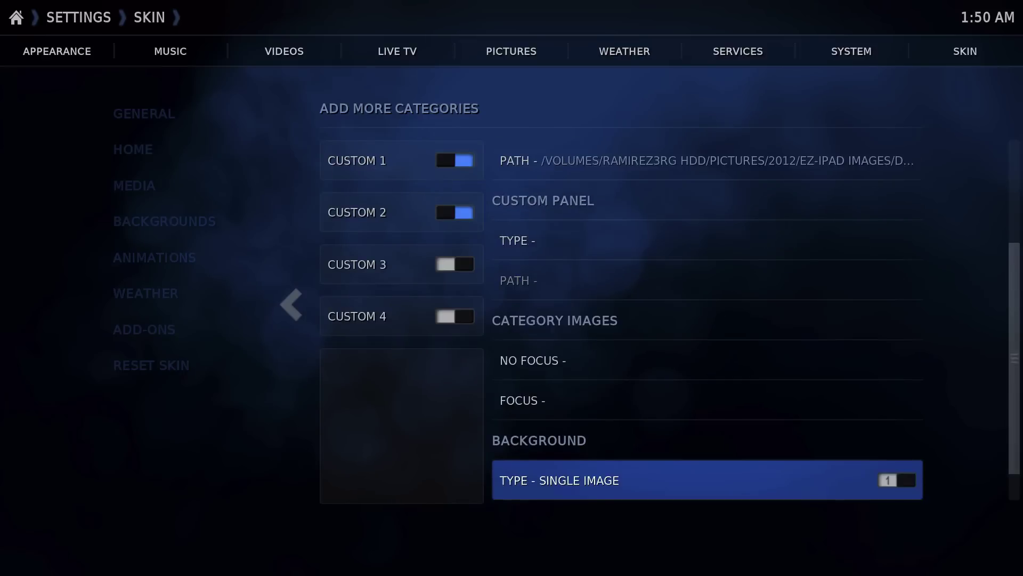
pyautogui.press('Down')
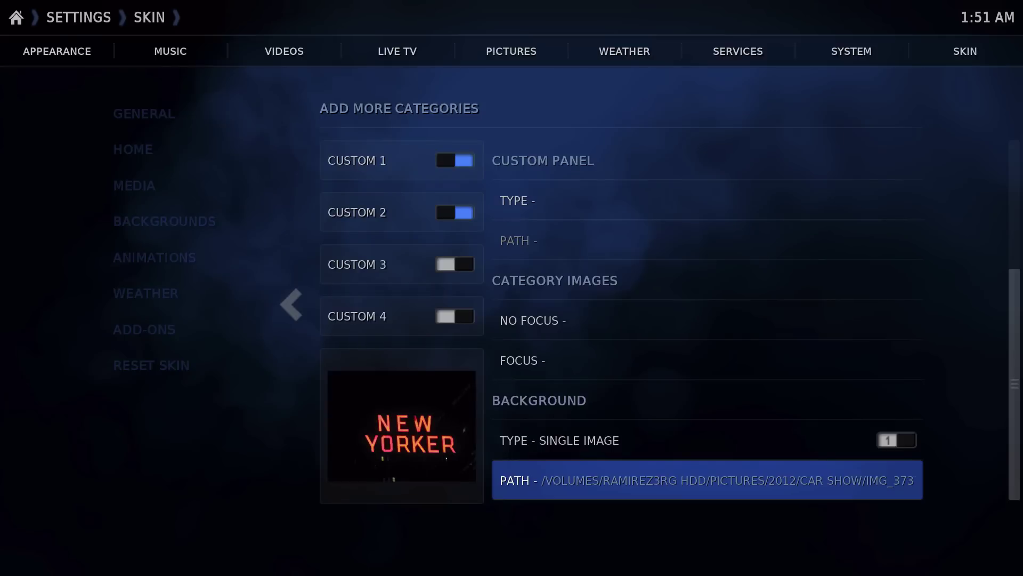
# Enable the Custom 3 category under Add More Categories.
pyautogui.press('Up')
pyautogui.press('Up')
pyautogui.press('Up')
pyautogui.press('Up')
pyautogui.press('Up')
pyautogui.press('Up')
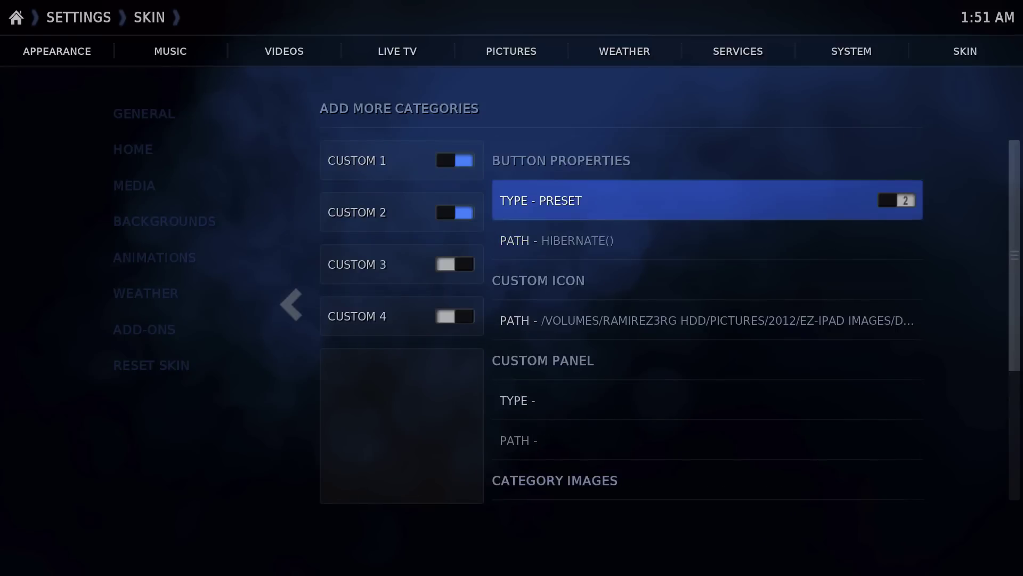
pyautogui.press('Left')
pyautogui.press('Down')
pyautogui.press('Return')
# Set Custom 3's button type to Preset.
pyautogui.press('Right')
pyautogui.press('Down')
pyautogui.press('Up')
pyautogui.press('Return')
pyautogui.press('Down')
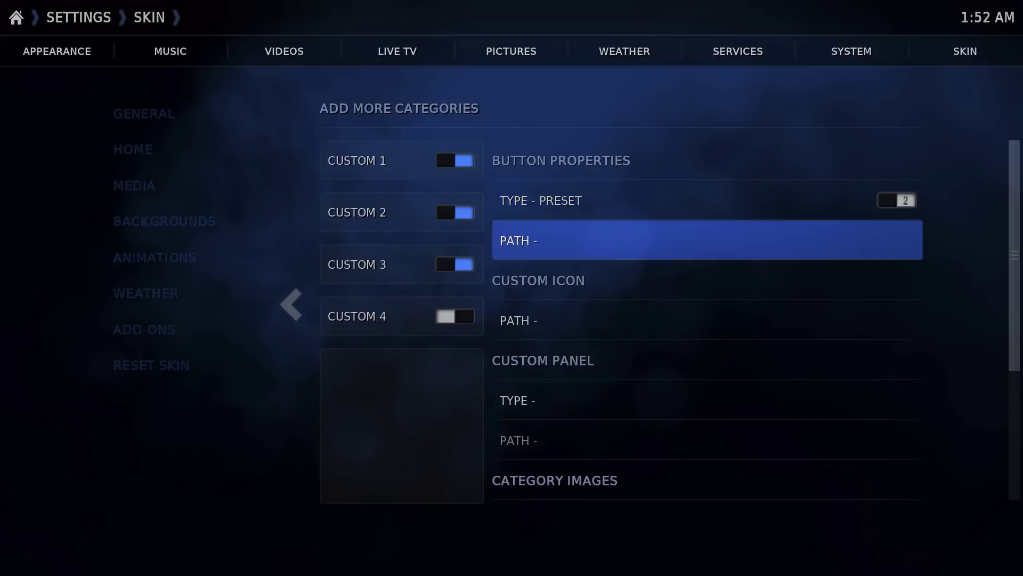
# Set Custom 3's path to the Programs add-ons preset.
pyautogui.press('Return')
pyautogui.press('Up')
pyautogui.press('Right')
pyautogui.press('Down')
pyautogui.press('Down')
pyautogui.press('Return')
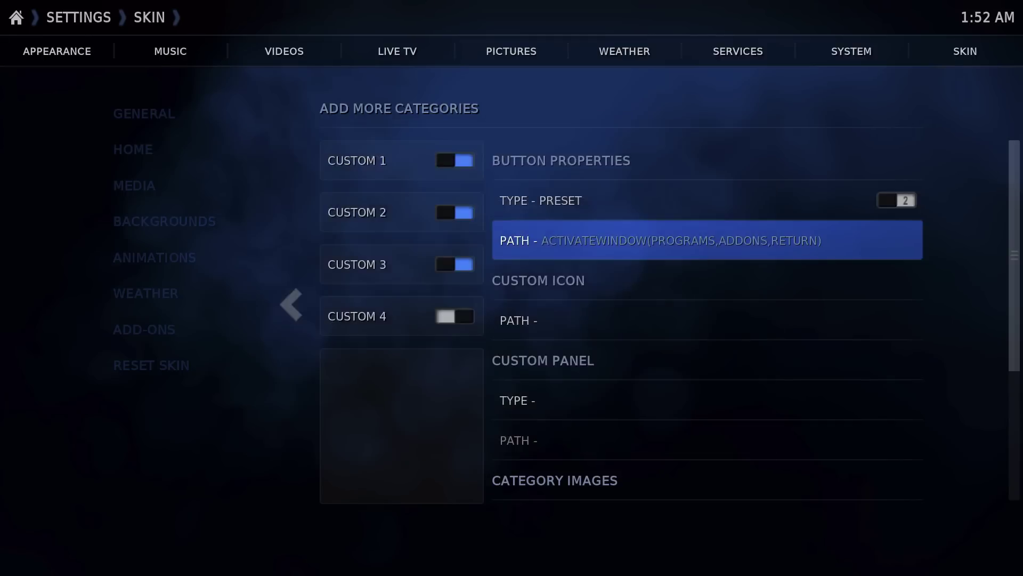
# Set Custom 3's path to the Videos preset ActivateWindow(Videos).
pyautogui.press('Return')
pyautogui.press('Up')
pyautogui.press('Up')
pyautogui.press('Up')
pyautogui.press('Up')
pyautogui.press('Right')
pyautogui.press('Return')
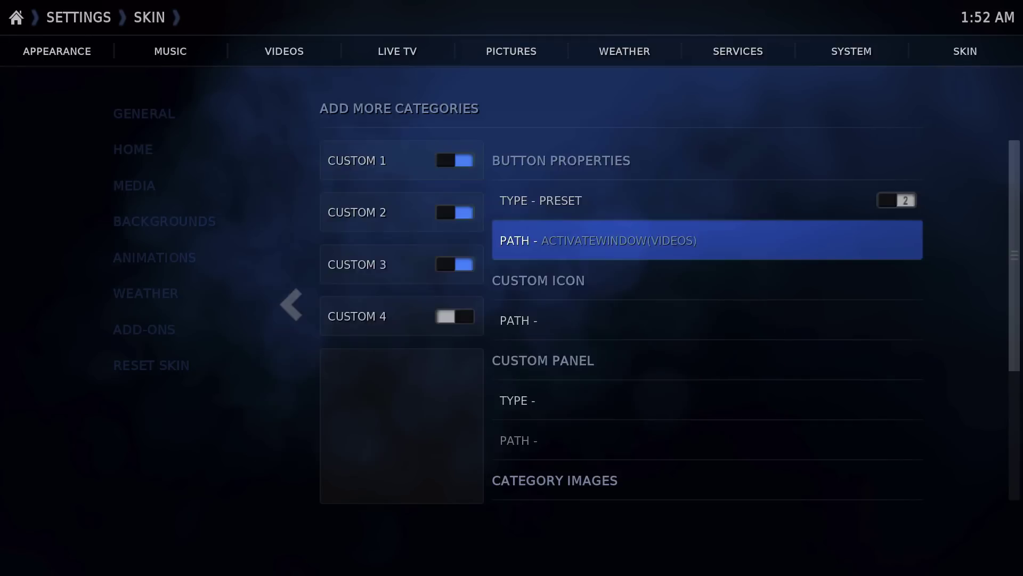
# Choose a different Videos preset for Custom 3's path and return to the Home skin settings.
pyautogui.press('Return')
pyautogui.press('Right')
pyautogui.press('Down')
pyautogui.press('Down')
pyautogui.press('Return')
pyautogui.press('Escape')
# Turn on Hide Submenus in the Category Submenu settings.
pyautogui.press('Down')
pyautogui.press('Down')
pyautogui.press('Down')
pyautogui.press('Down')
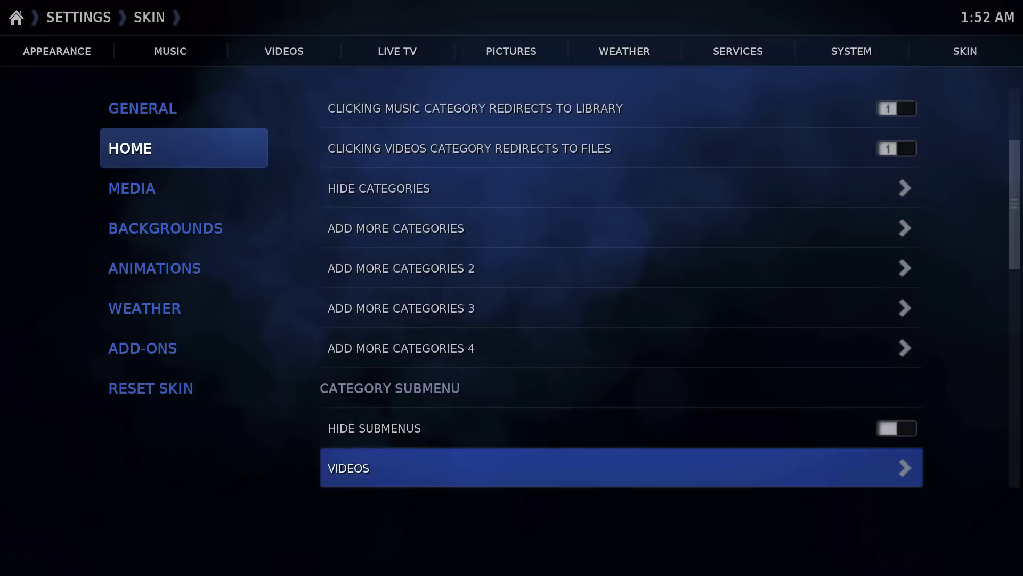
pyautogui.press('Up')
pyautogui.press('Up')
pyautogui.press('Down')
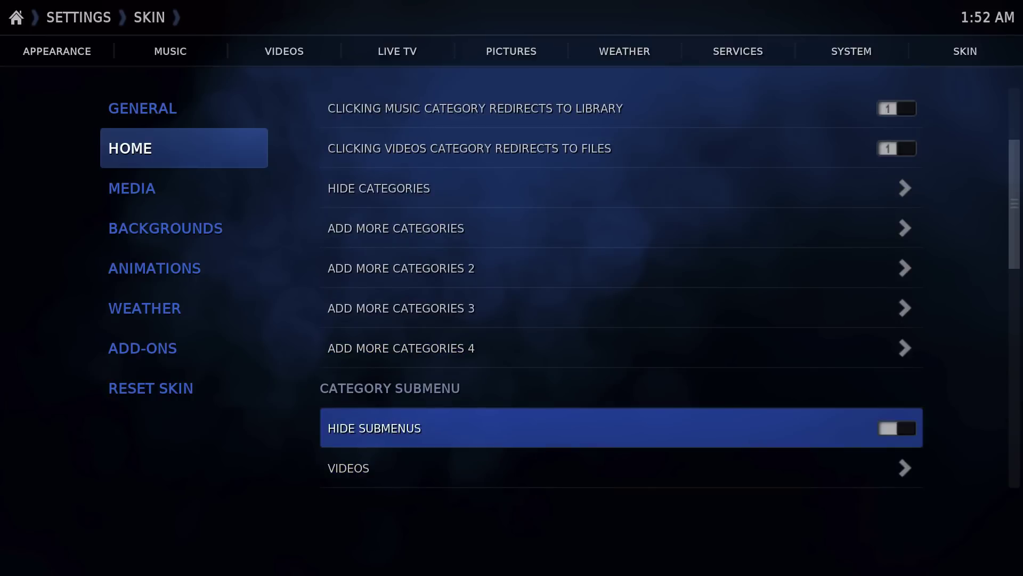
pyautogui.press('Return')
pyautogui.press('Down')
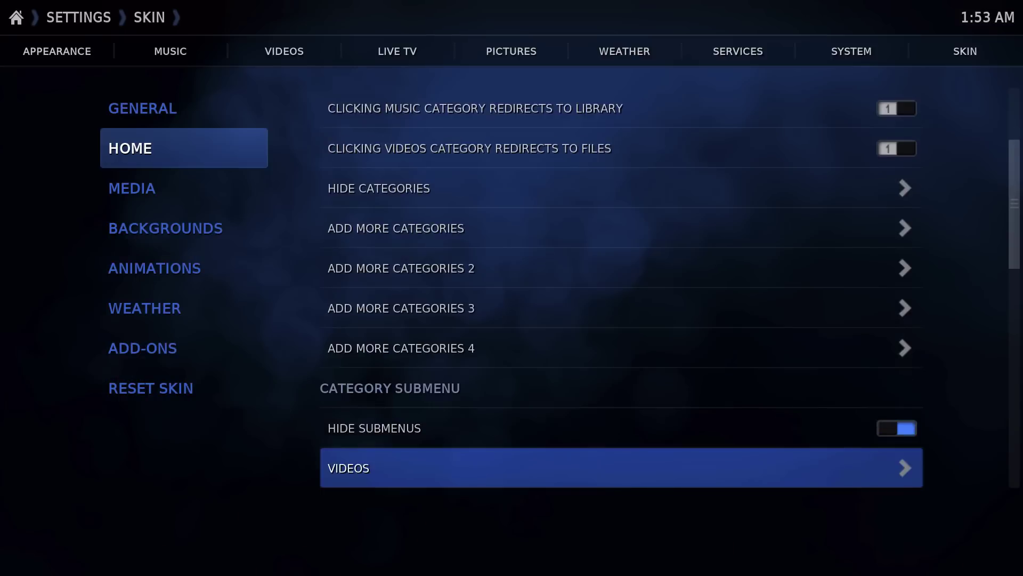
# Enable Button 1 in the Videos submenu customization and set its button type to Preset.
pyautogui.press('Down')
pyautogui.press('Up')
pyautogui.press('Return')
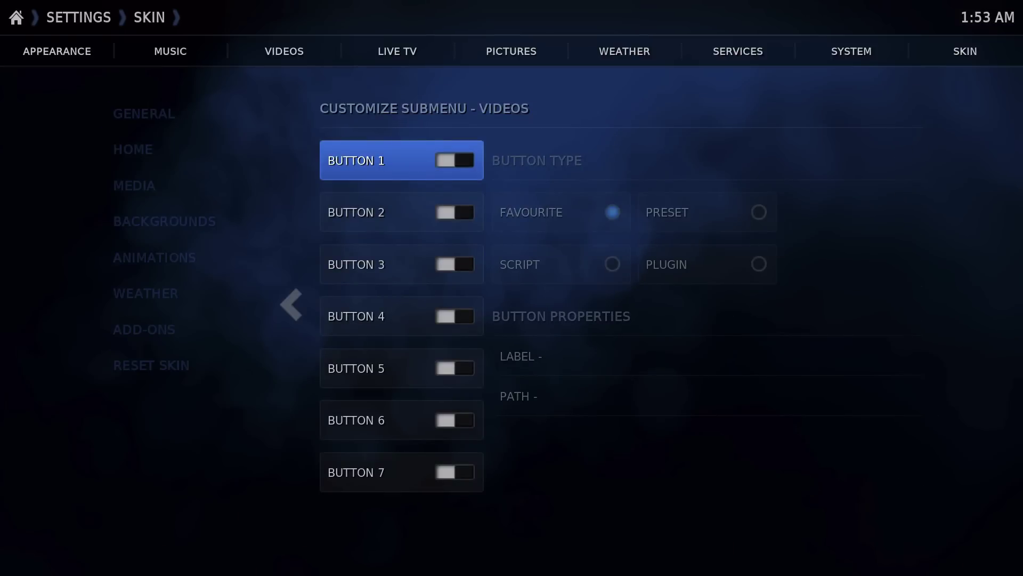
pyautogui.press('Right')
pyautogui.press('Right')
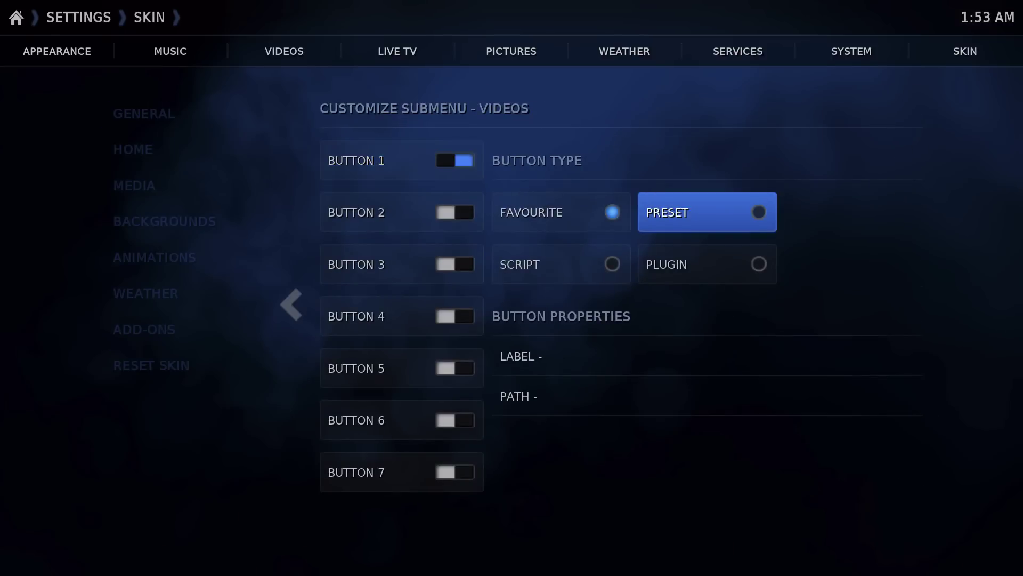
pyautogui.press('Return')
# Set the label of the Videos submenu's Button 1 to mashup.
pyautogui.press('Down')
pyautogui.press('Down')
pyautogui.press('Up')
pyautogui.press('Return')
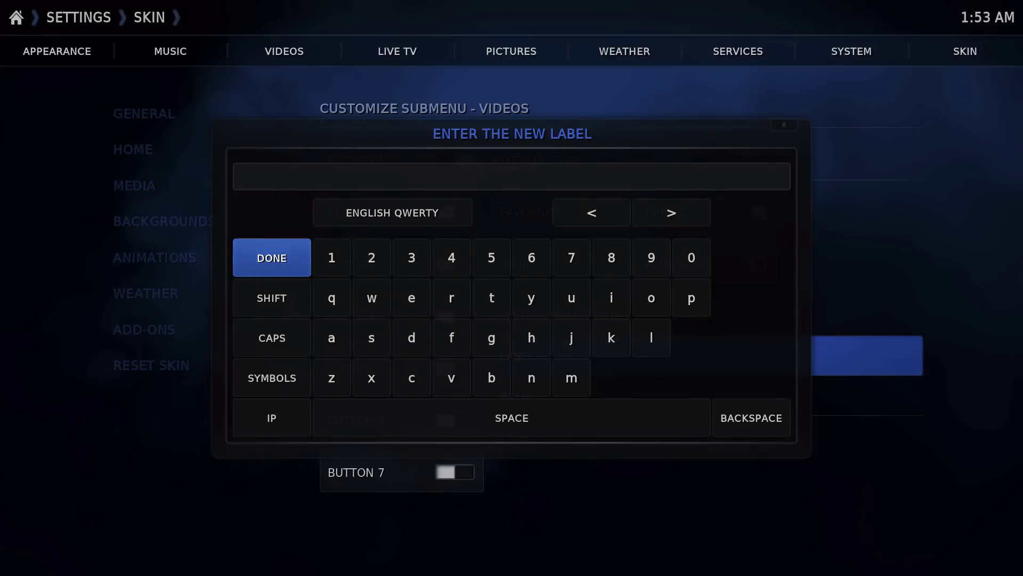
pyautogui.press('Return')
pyautogui.press('Down')
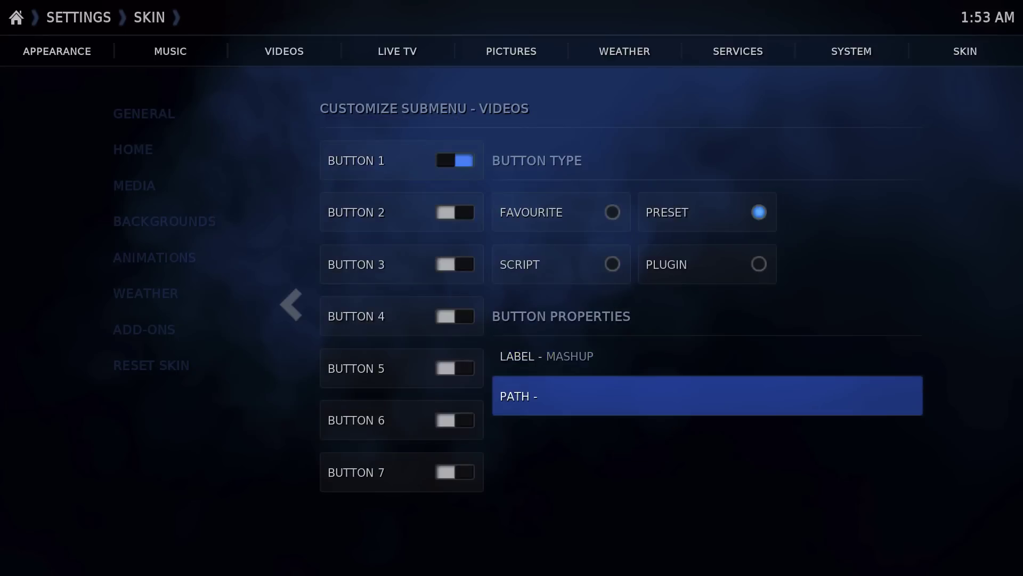
# Set Button 1's path to the Add-ons preset under Videos.
pyautogui.press('Return')
pyautogui.press('Down')
pyautogui.press('Right')
pyautogui.press('Down')
pyautogui.press('Down')
pyautogui.press('Down')
pyautogui.press('Down')
pyautogui.press('Down')
pyautogui.press('Down')
pyautogui.press('Return')
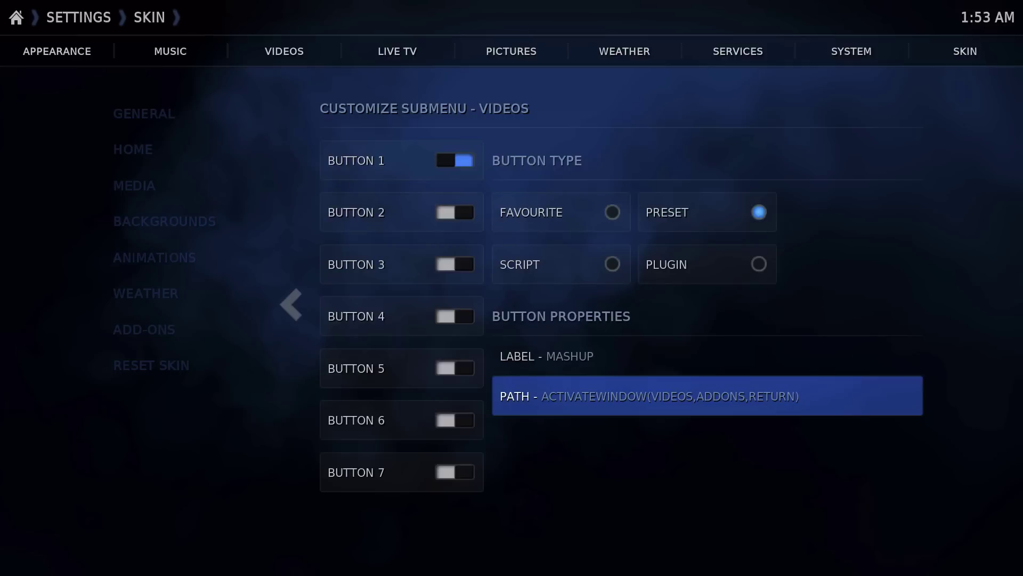
pyautogui.press('Return')
pyautogui.press('Right')
pyautogui.press('Down')
pyautogui.press('Down')
pyautogui.press('Down')
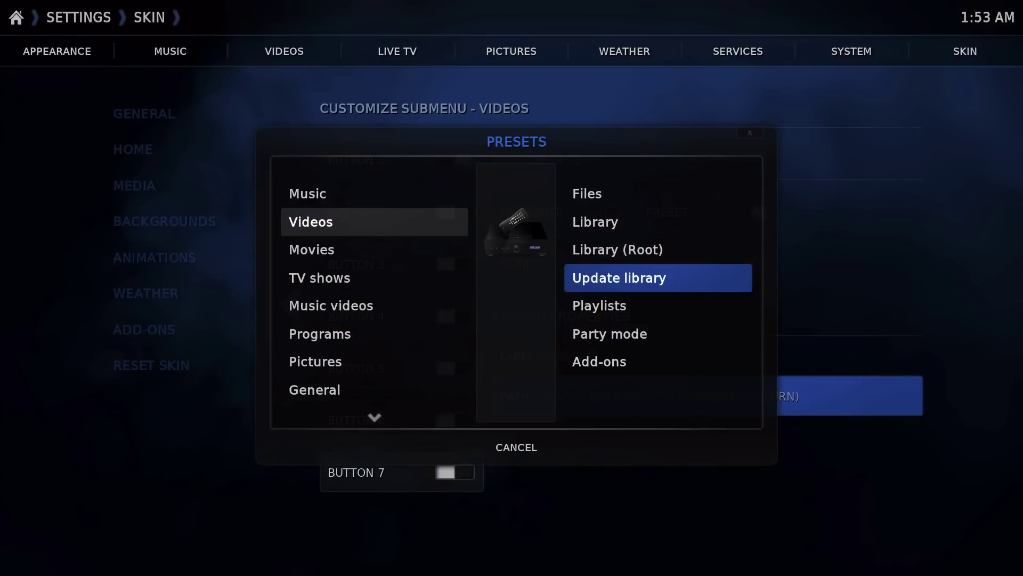
pyautogui.press('Escape')
# Change Button 1's type to Plugin.
pyautogui.press('Up')
pyautogui.press('Right')
pyautogui.press('Down')
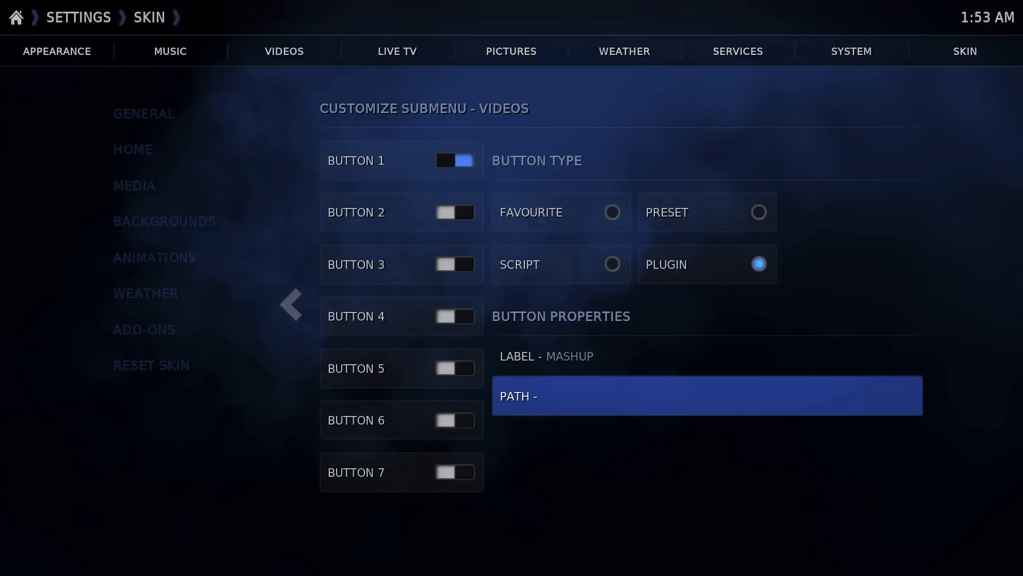
# Set Button 1's path to the Mash Up plugin from the media sources.
pyautogui.press('Return')
pyautogui.press('Down')
pyautogui.press('Down')
pyautogui.press('Down')
pyautogui.press('Down')
pyautogui.press('Down')
pyautogui.press('Down')
pyautogui.press('Down')
pyautogui.press('Down')
pyautogui.press('Down')
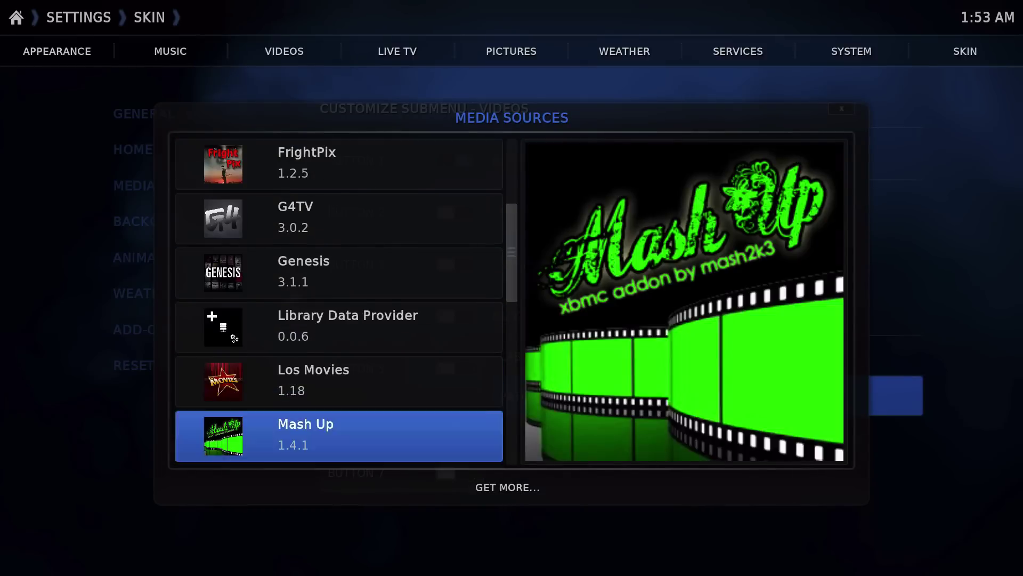
pyautogui.press('Return')
# Enable Button 2 in the Videos submenu and set its button type to Plugin.
pyautogui.press('Left')
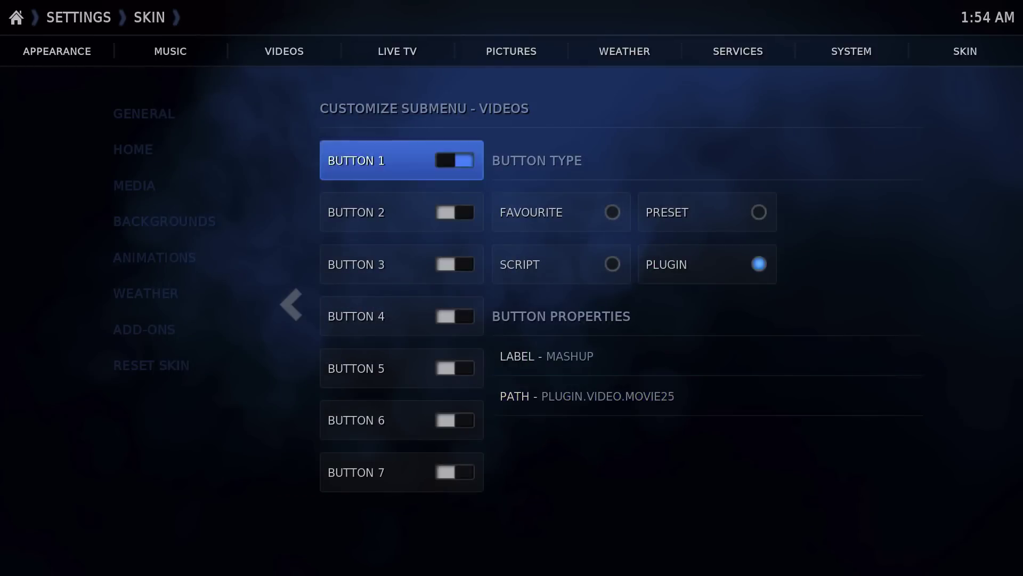
pyautogui.press('Down')
pyautogui.press('Return')
pyautogui.press('Down')
pyautogui.press('Up')
pyautogui.press('Right')
pyautogui.press('Down')
pyautogui.press('Right')
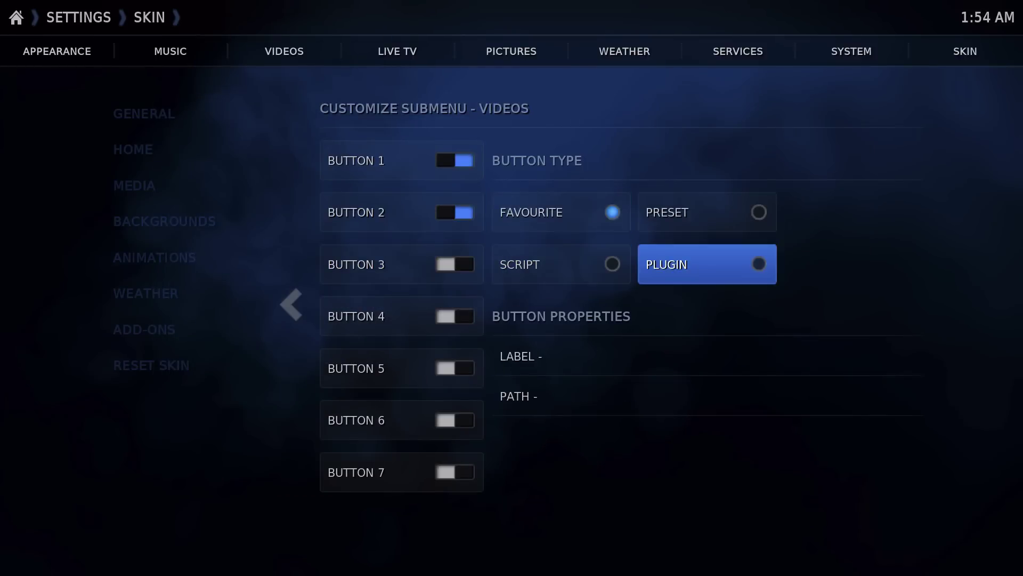
pyautogui.press('Return')
# Set Button 2's path to the plugin.video.moviedb plugin.
pyautogui.press('Down')
pyautogui.press('Return')
pyautogui.press('Down')
pyautogui.press('Down')
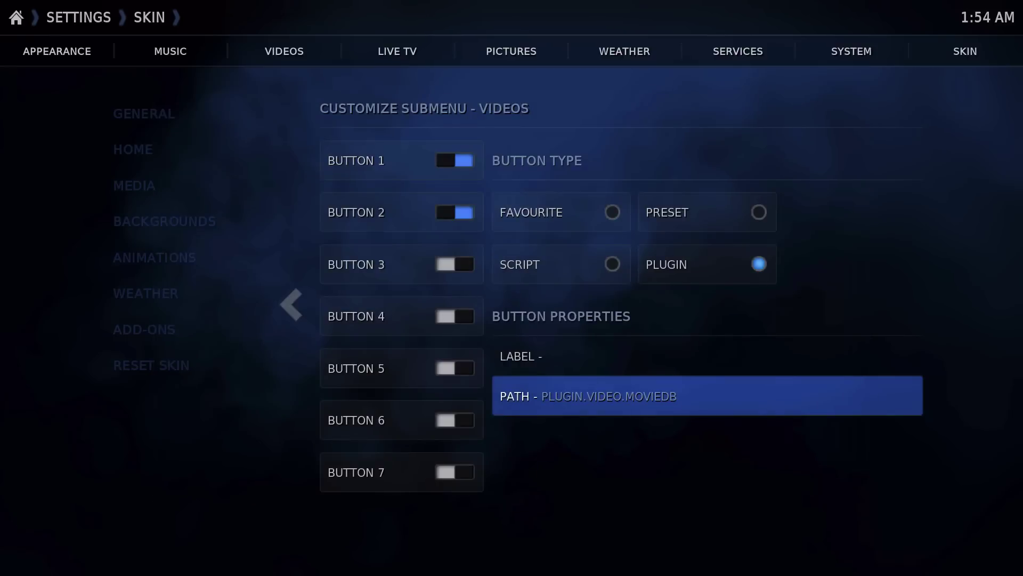
# Enable Button 3 in the Videos submenu and set its button type to Plugin.
pyautogui.press('Left')
pyautogui.press('Down')
pyautogui.press('Return')
pyautogui.press('Right')
pyautogui.press('Down')
pyautogui.press('Right')
pyautogui.press('Return')
# Set Button 3's path to the Genesis plugin from the media sources.
pyautogui.press('Down')
pyautogui.press('Return')
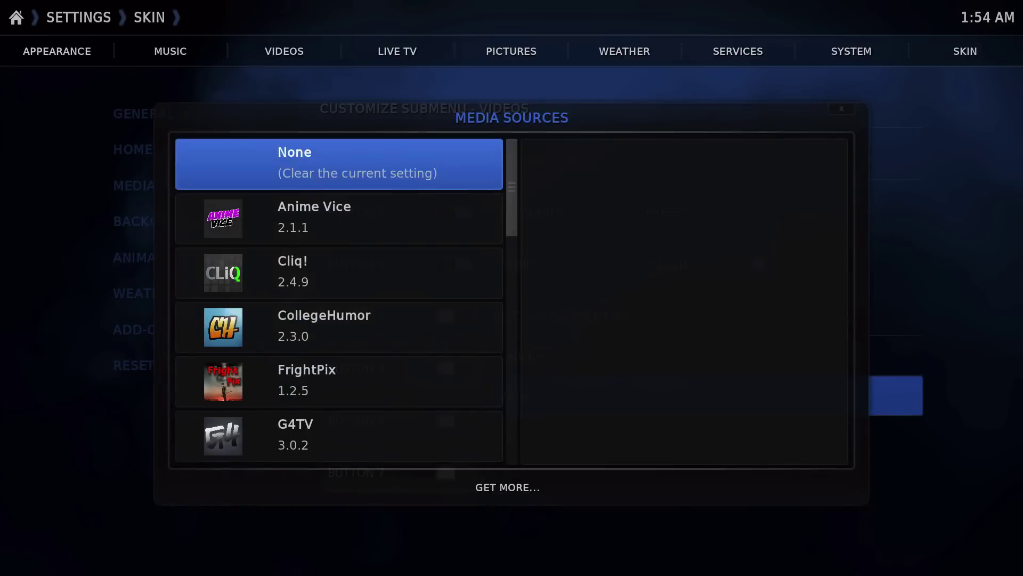
pyautogui.press('Down')
pyautogui.press('Down')
pyautogui.press('Down')
pyautogui.press('Down')
pyautogui.press('Down')
pyautogui.press('Down')
pyautogui.press('Return')
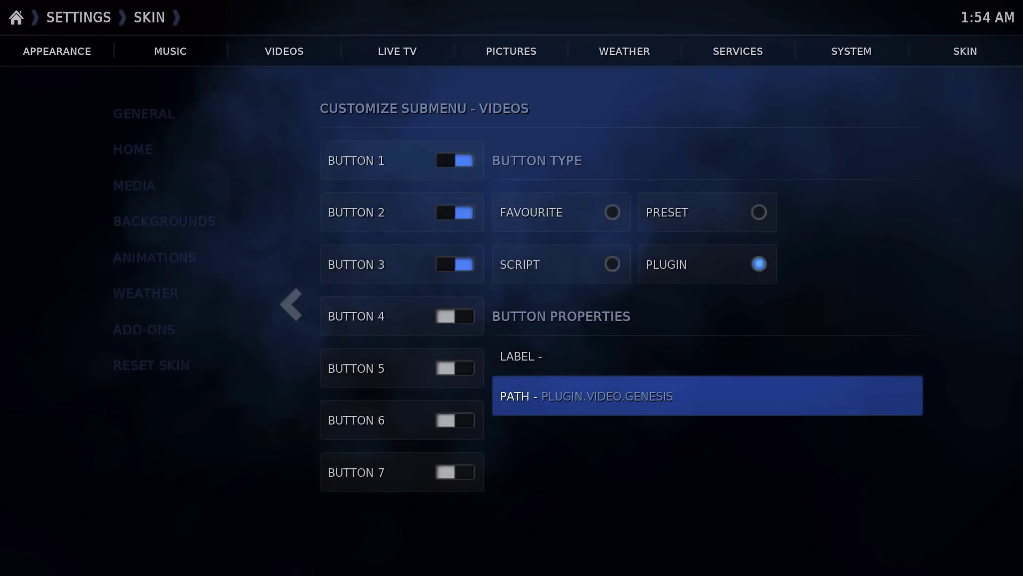
# Return to the Home skin settings and look through the category submenu and category icon options.
pyautogui.press('Left')
pyautogui.press('Escape')
pyautogui.press('Down')
pyautogui.press('Down')
pyautogui.press('Down')
pyautogui.press('Down')
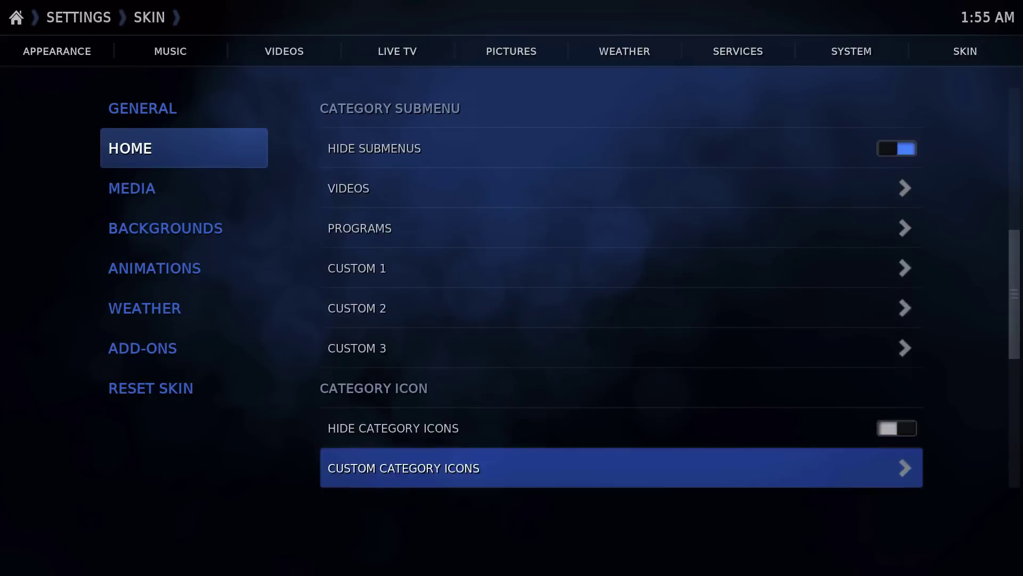
pyautogui.press('Up')
pyautogui.press('Up')
pyautogui.press('Up')
pyautogui.press('Up')
pyautogui.press('Down')
pyautogui.press('Down')
pyautogui.press('Down')
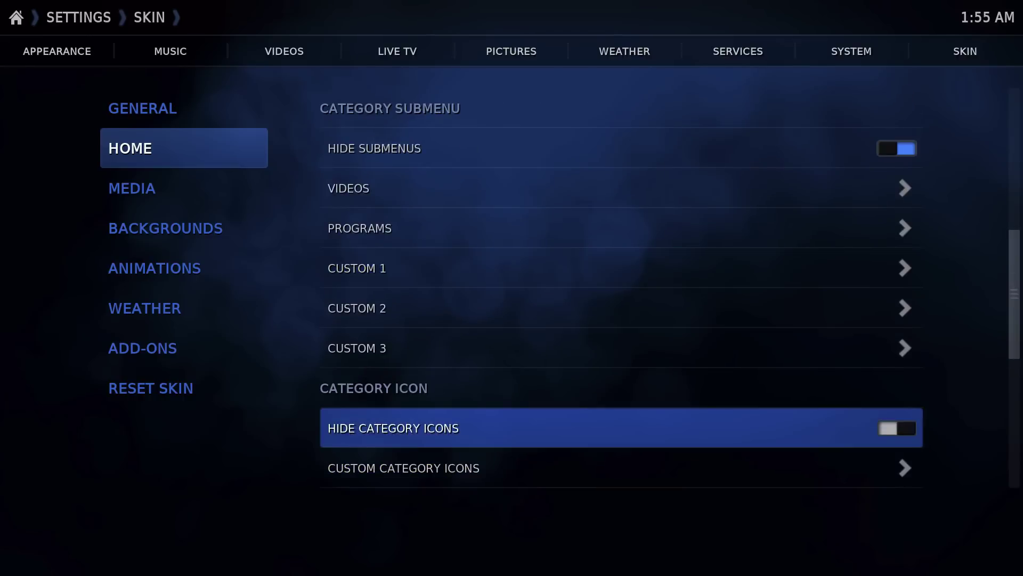
# Toggle Hide Weather in the Info Panel settings.
pyautogui.press('Down')
pyautogui.press('Down')
pyautogui.press('Down')
pyautogui.press('Down')
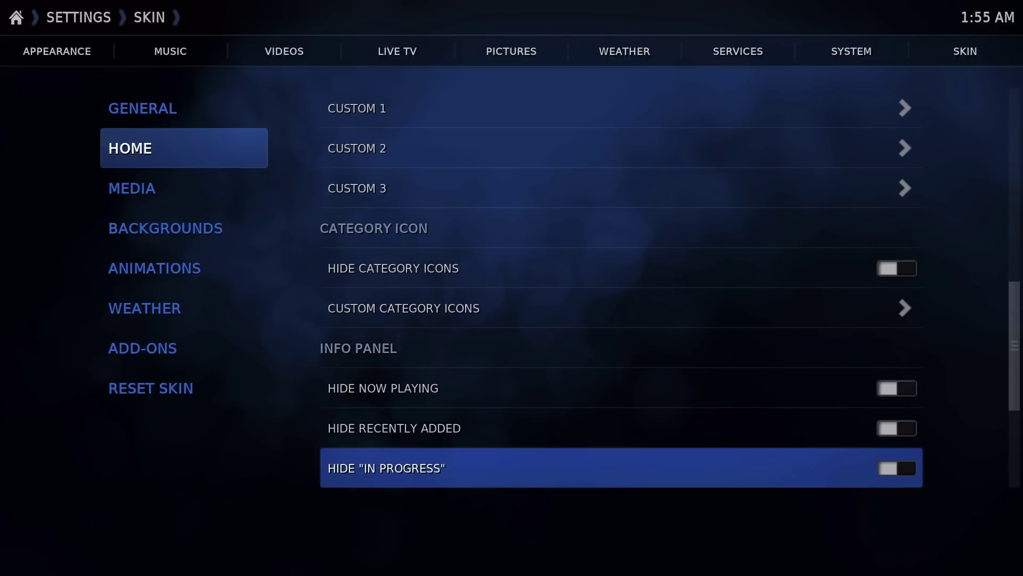
pyautogui.press('Down')
pyautogui.press('Down')
pyautogui.press('Down')
pyautogui.press('Up')
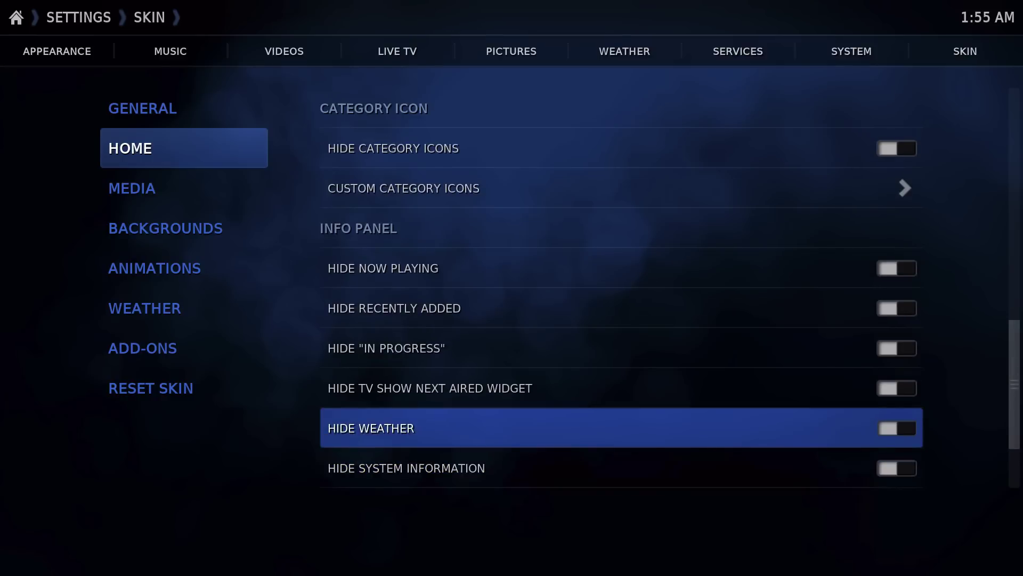
pyautogui.press('Return')
# Look through the remaining Home skin settings, from the Info Panel options back around to the first entries.
pyautogui.press('Down')
pyautogui.press('Down')
pyautogui.press('Up')
pyautogui.press('Down')
pyautogui.press('Down')
pyautogui.press('Down')
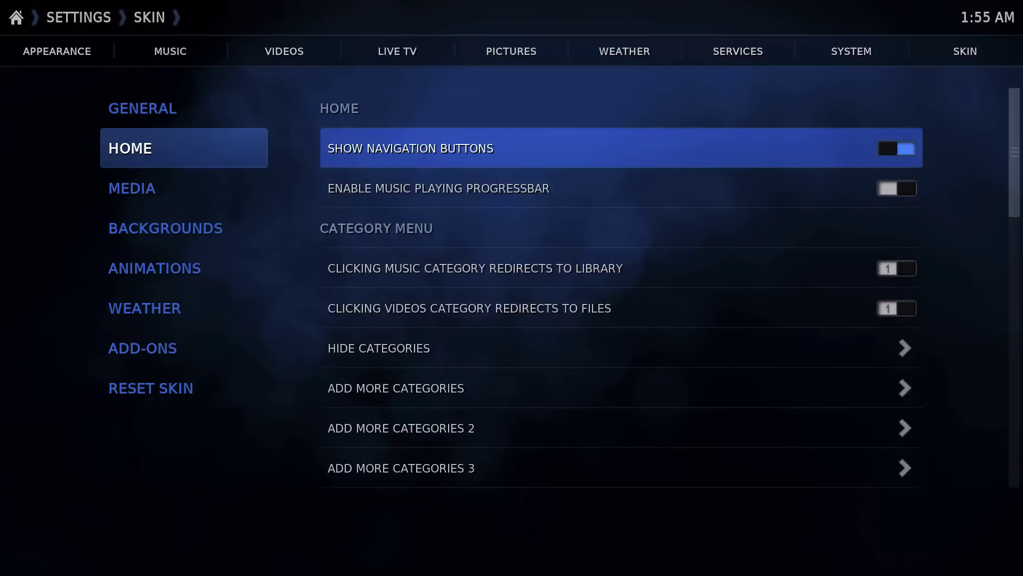
pyautogui.press('Up')
pyautogui.press('Up')
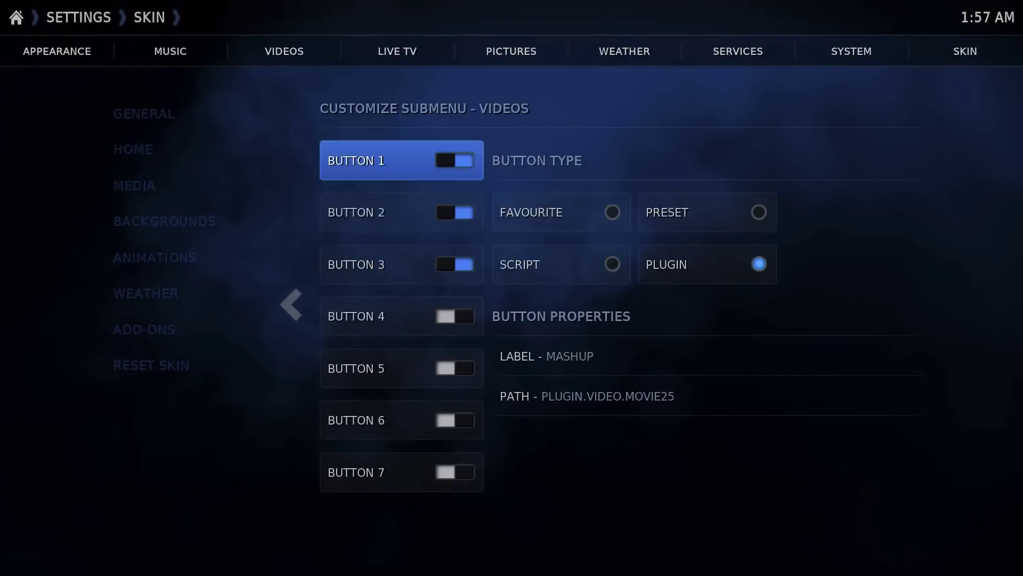
# Set the label of the Videos submenu's Button 2 to movie25.
pyautogui.press('Down')
pyautogui.press('Right')
pyautogui.press('Down')
pyautogui.press('Down')
pyautogui.press('Down')
pyautogui.press('Up')
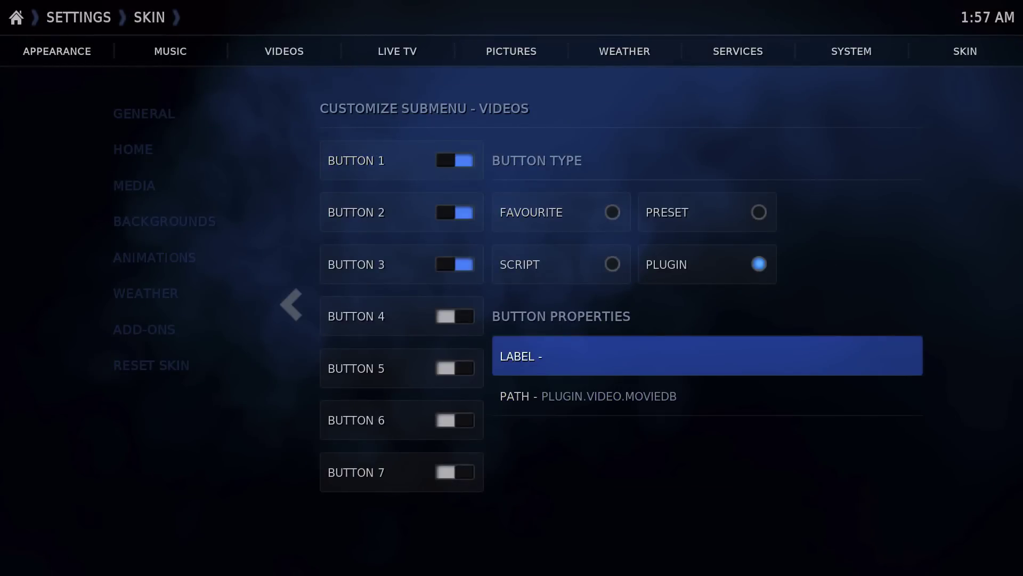
pyautogui.press('Return')
pyautogui.write('movie25')
pyautogui.press('Return')
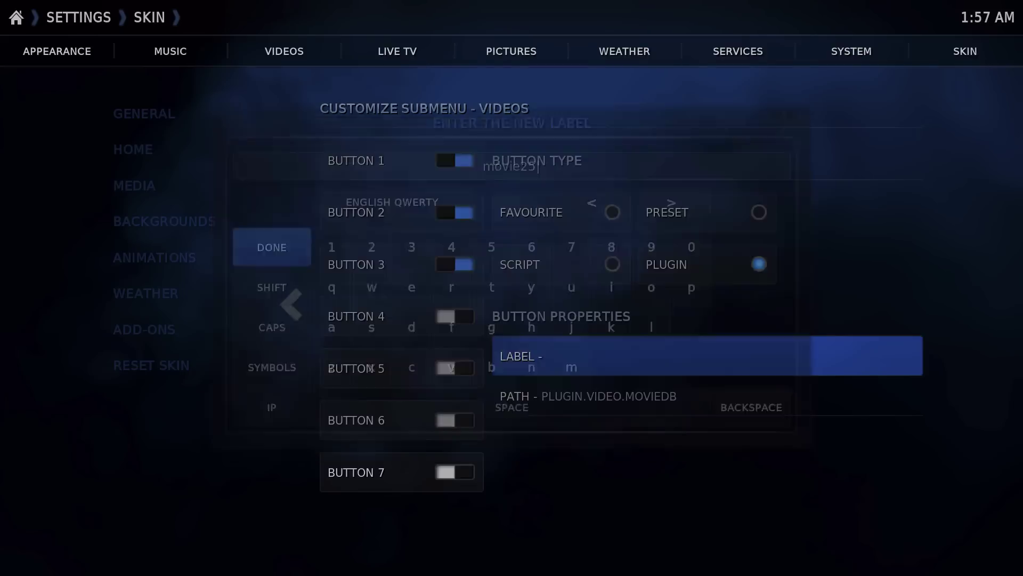
# Set the label of the Videos submenu's Button 3 to Genesis.
pyautogui.press('Left')
pyautogui.press('Down')
pyautogui.press('Right')
pyautogui.press('Down')
pyautogui.press('Down')
pyautogui.press('Up')
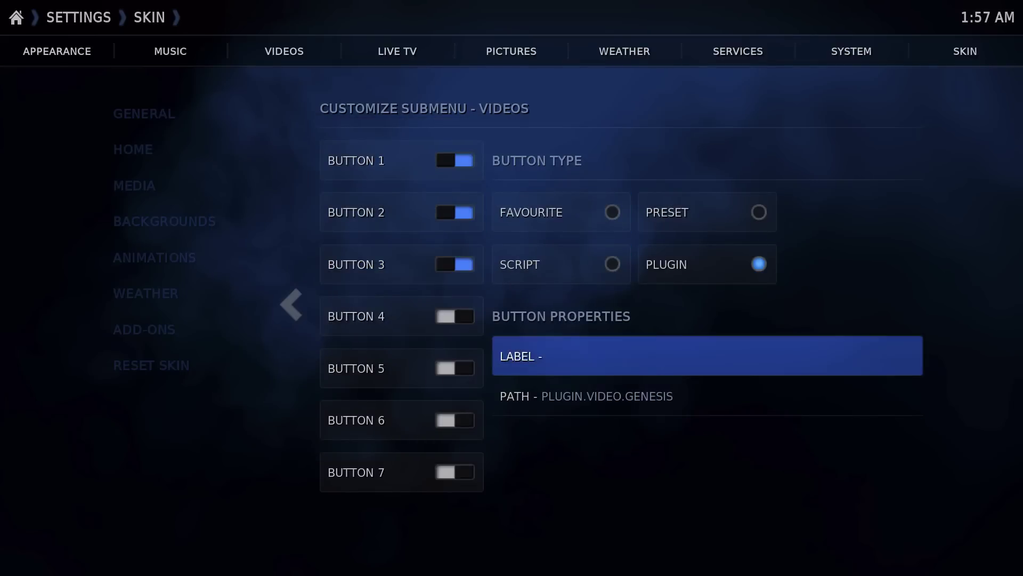
pyautogui.press('Return')
pyautogui.write('Genesis')
pyautogui.press('Return')
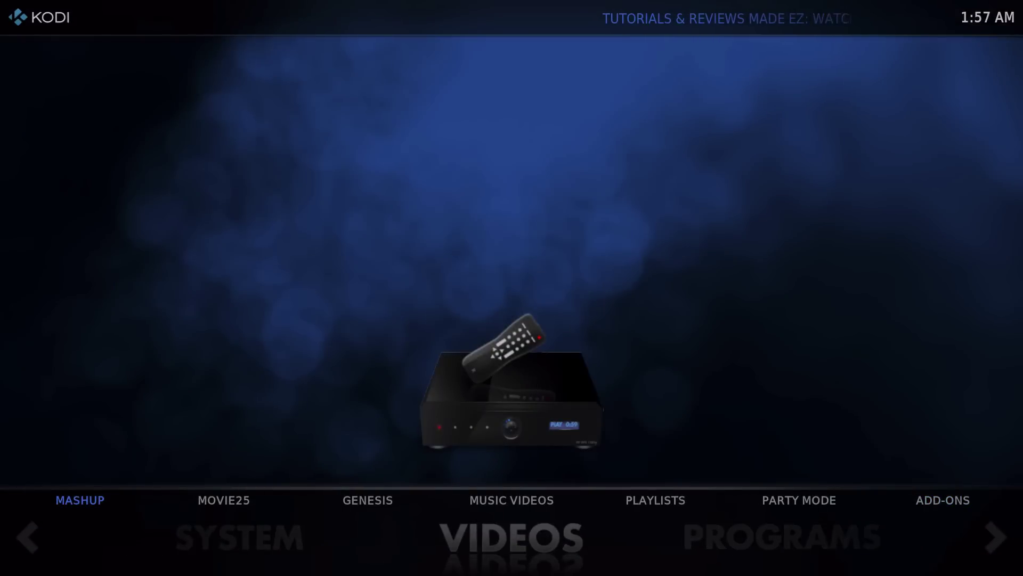
# Look over the customized Videos submenu buttons on the home screen.
pyautogui.press('Right')
pyautogui.press('Right')
pyautogui.press('Down')
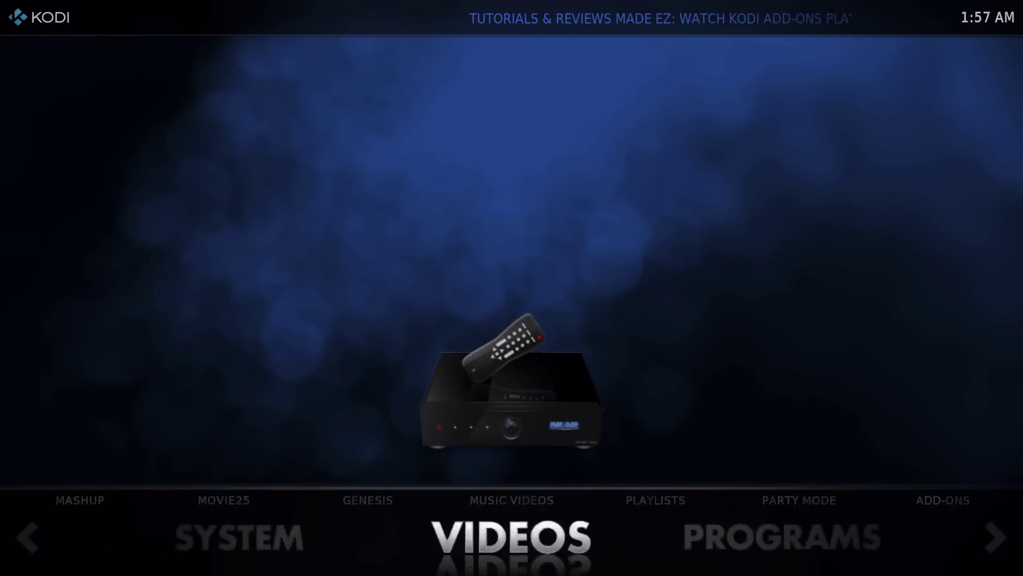
# Reopen the Rapier skin settings from the System category's appearance settings.
pyautogui.press('Right')
pyautogui.press('Right')
pyautogui.press('Right')
pyautogui.press('Right')
pyautogui.press('Right')
pyautogui.press('Return')
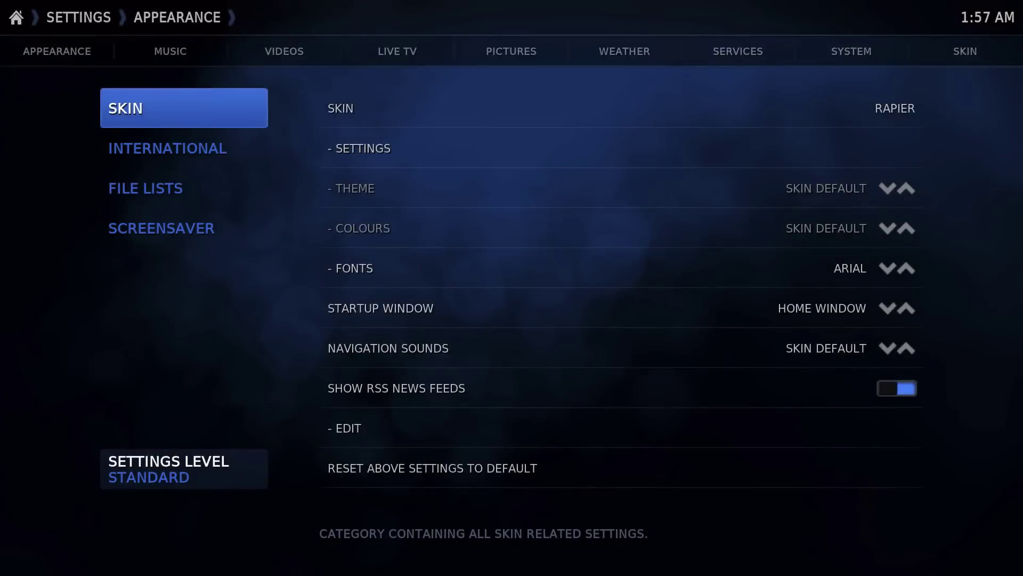
pyautogui.press('Right')
pyautogui.press('Down')
pyautogui.press('Return')
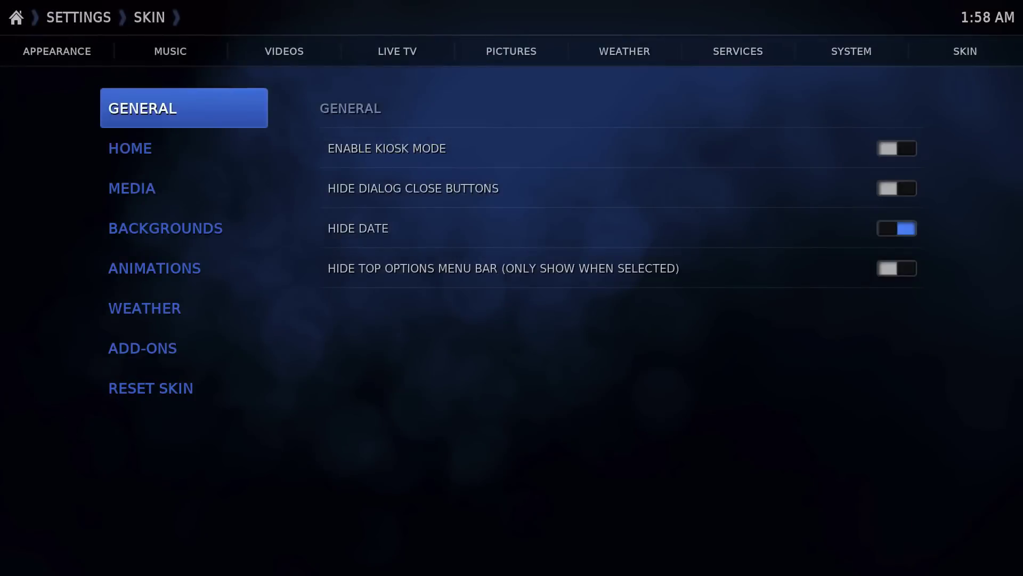
# Examine the OSD and TV Shows options in the Media skin settings, trying the poster layout and returning to the banner layout.
pyautogui.press('Down')
pyautogui.press('Down')
pyautogui.press('Right')
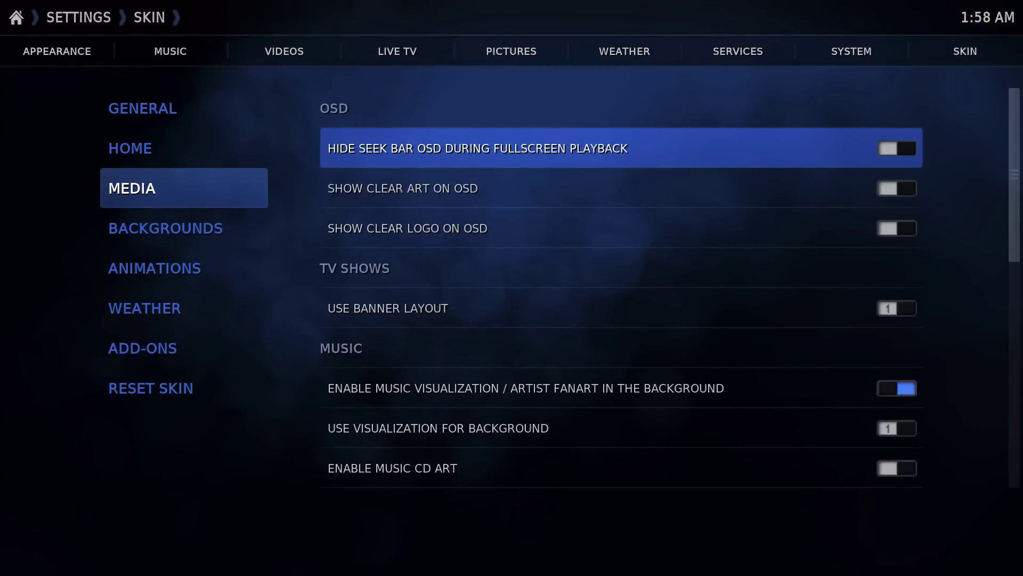
pyautogui.press('Down')
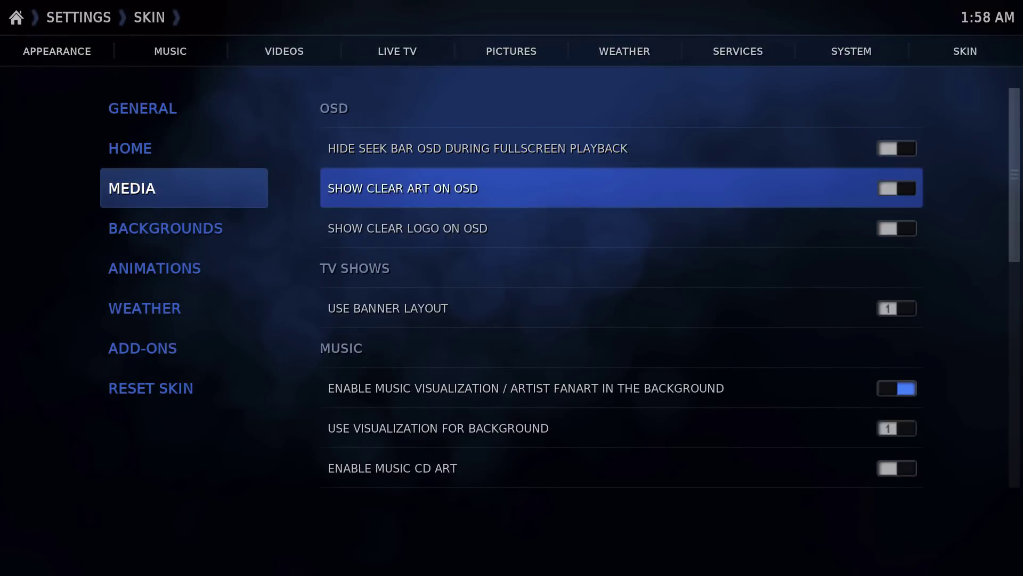
pyautogui.press('Down')
pyautogui.press('Down')
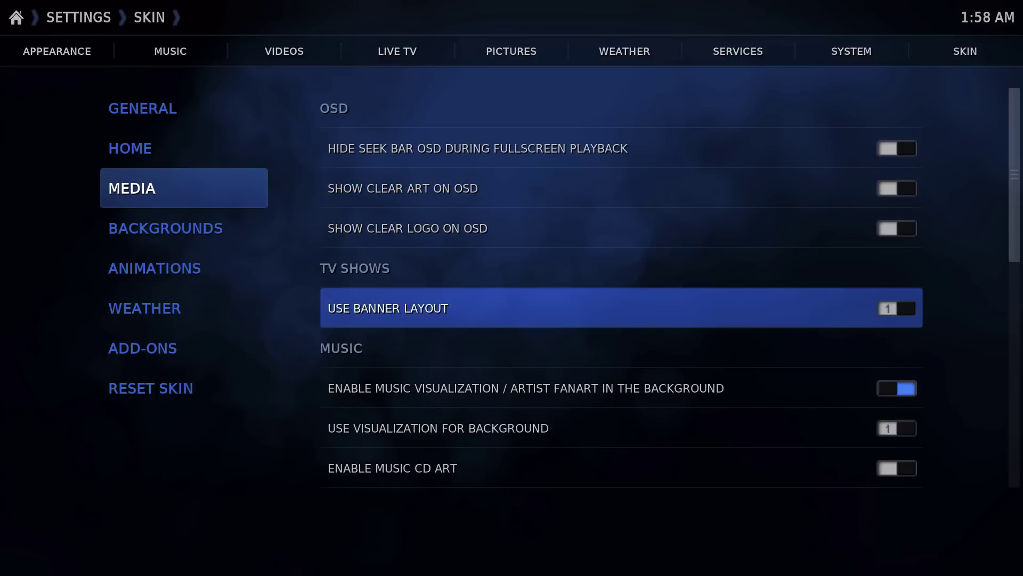
pyautogui.press('Return')
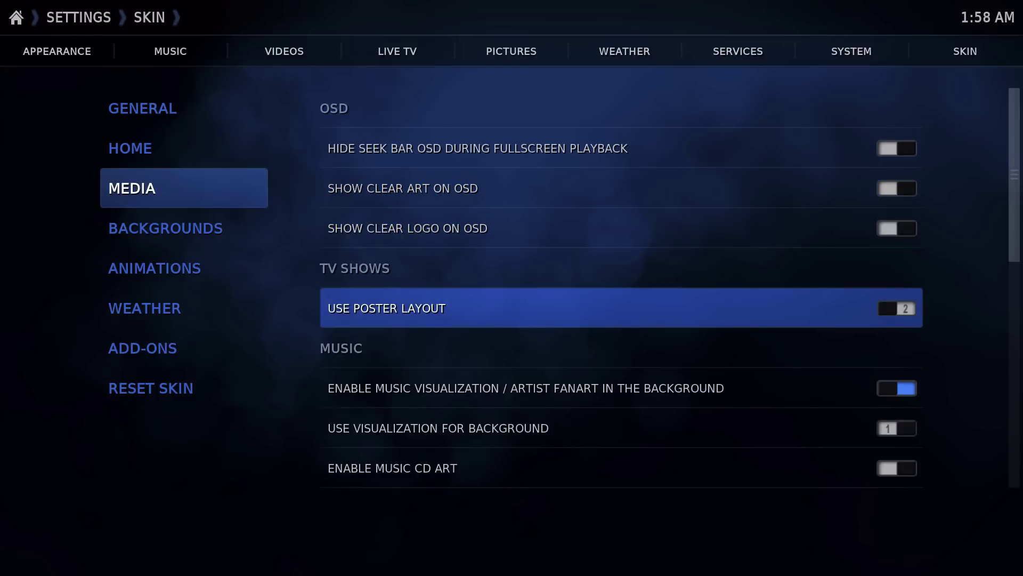
pyautogui.press('Return')
# Look through the Music, Videos, Pictures and Media Flagging options in the Media skin settings.
pyautogui.press('Down')
pyautogui.press('Down')
pyautogui.press('Down')
pyautogui.press('Down')
pyautogui.press('Down')
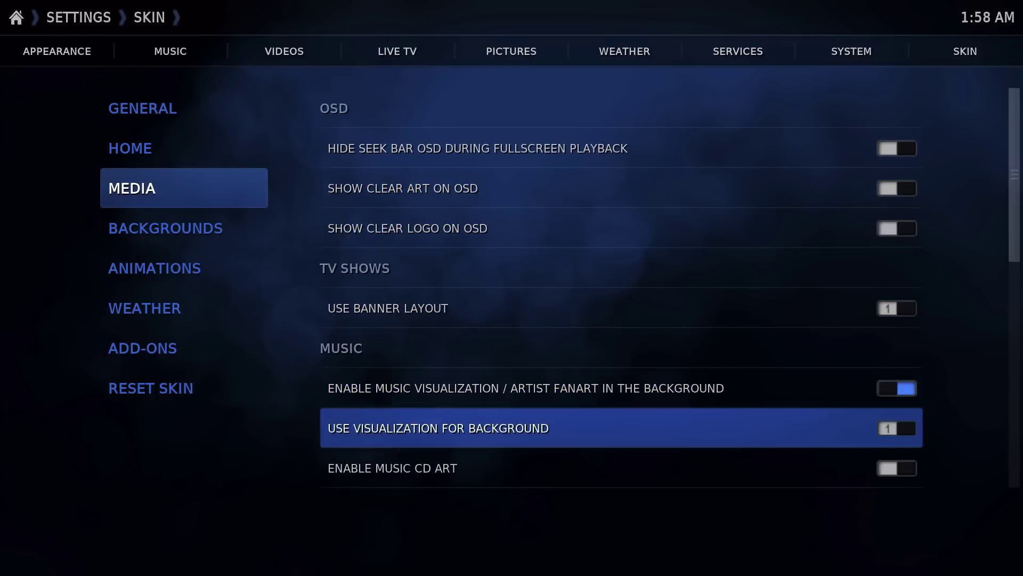
pyautogui.press('Down')
pyautogui.press('Down')
pyautogui.press('Down')
pyautogui.press('Down')
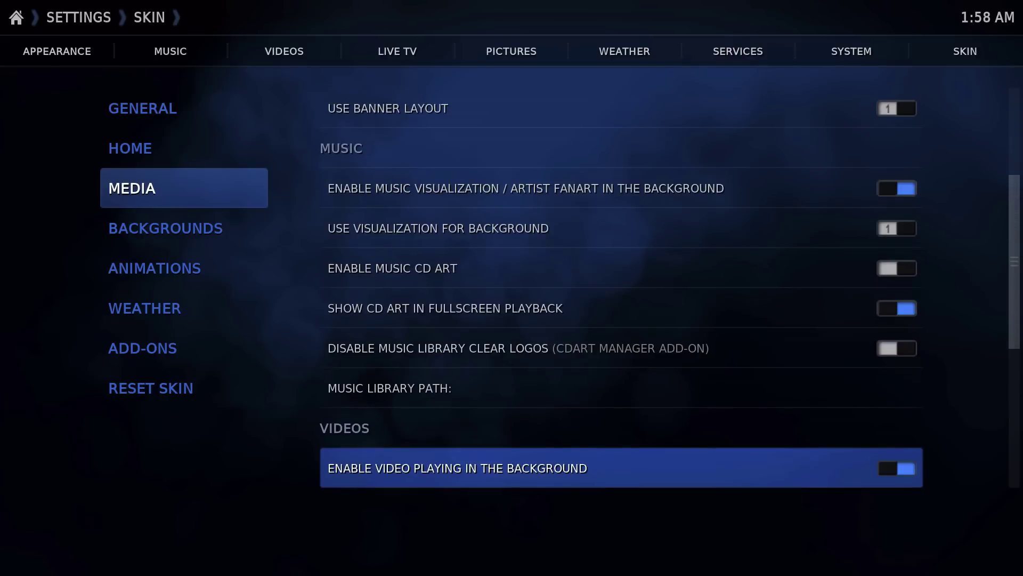
pyautogui.press('Down')
pyautogui.press('Down')
pyautogui.press('Down')
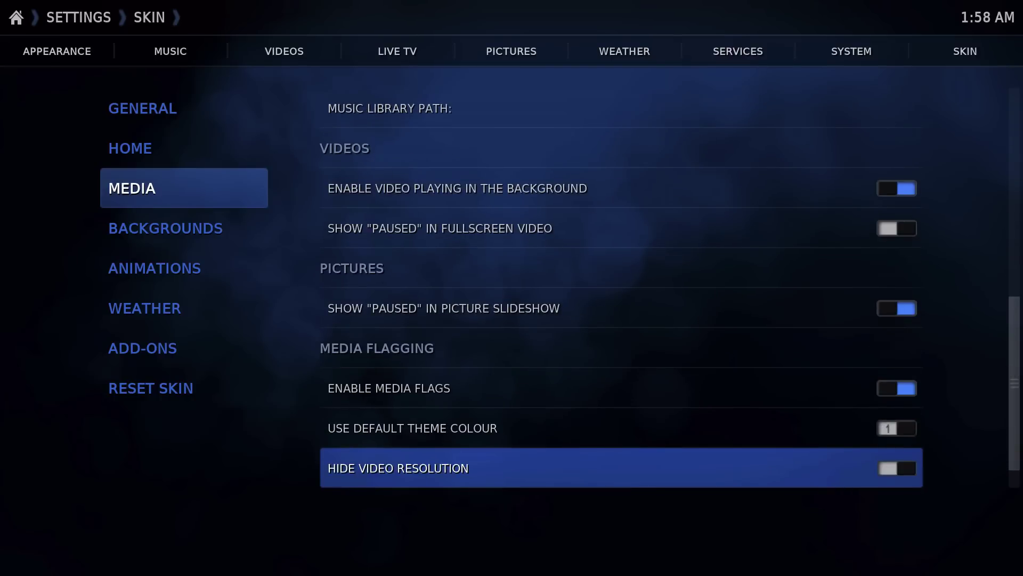
pyautogui.press('Down')
pyautogui.press('Down')
# Enable Animate Background in the Backgrounds skin settings.
pyautogui.press('Left')
pyautogui.press('Down')
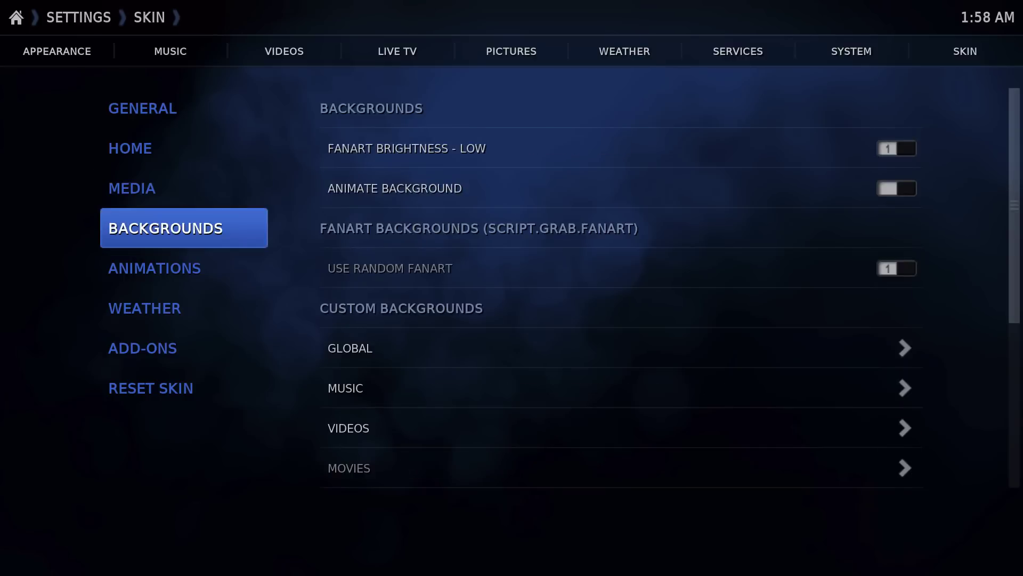
pyautogui.press('Right')
pyautogui.press('Down')
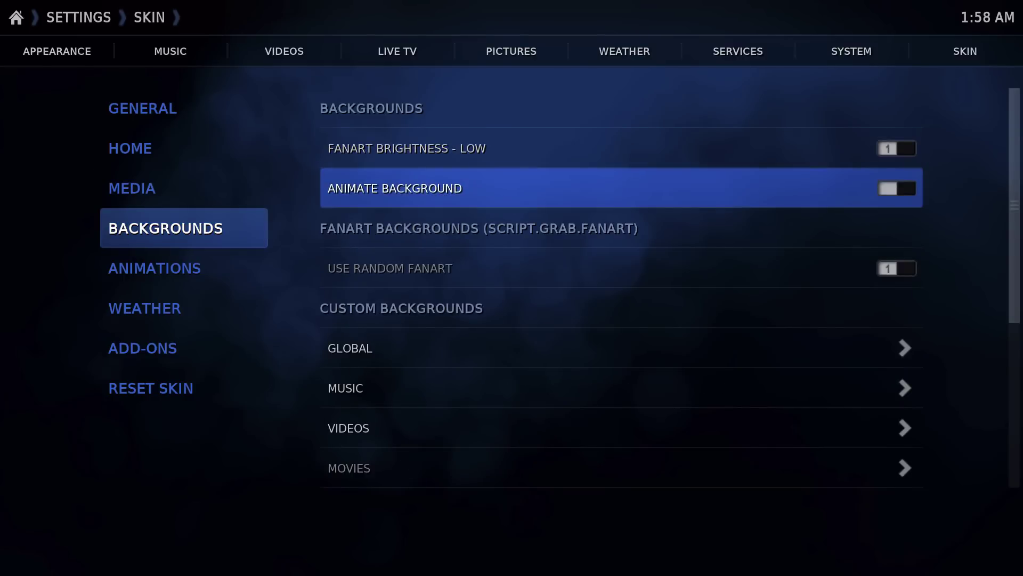
pyautogui.press('Return')
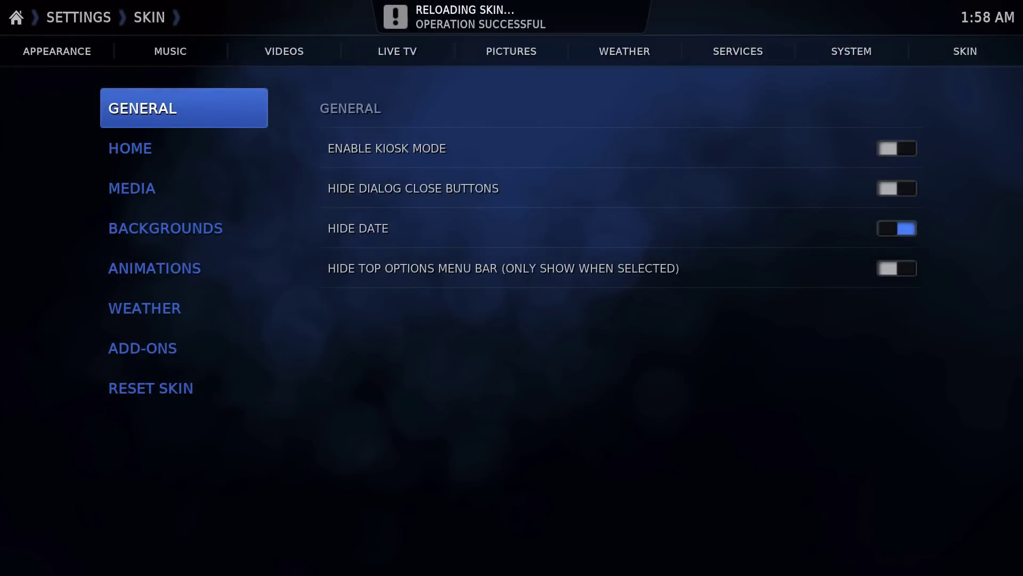
# Open the custom background settings for Videos and set the background type to Single Image.
pyautogui.press('Down')
pyautogui.press('Down')
pyautogui.press('Down')
pyautogui.press('Right')
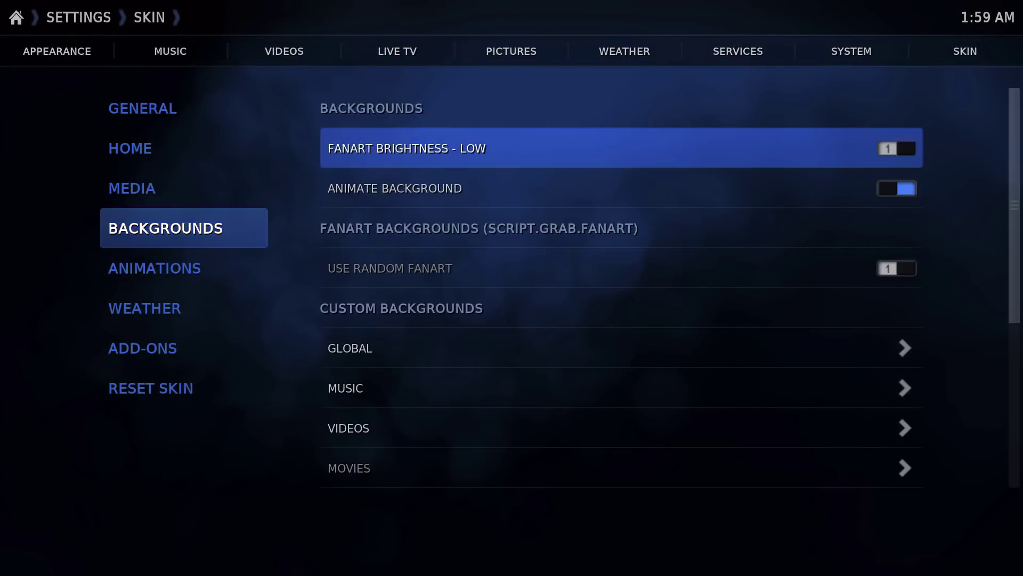
pyautogui.press('Down')
pyautogui.press('Down')
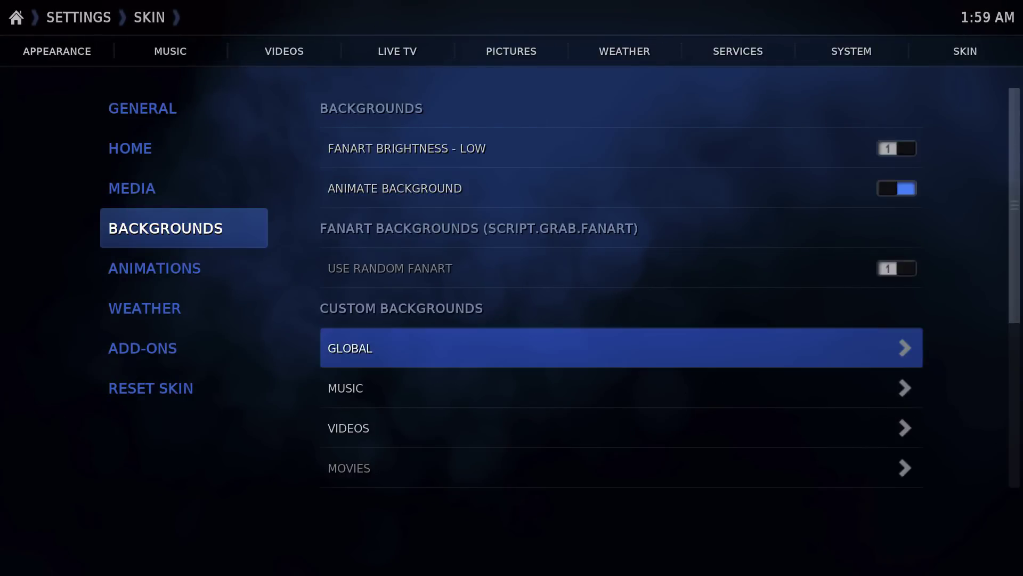
pyautogui.press('Down')
pyautogui.press('Down')
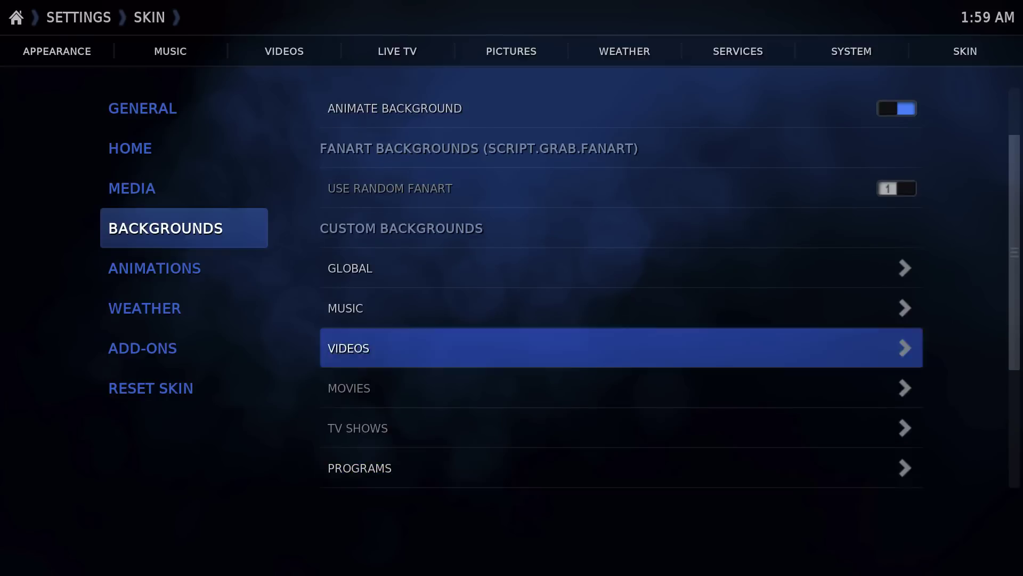
pyautogui.press('Return')
pyautogui.press('Down')
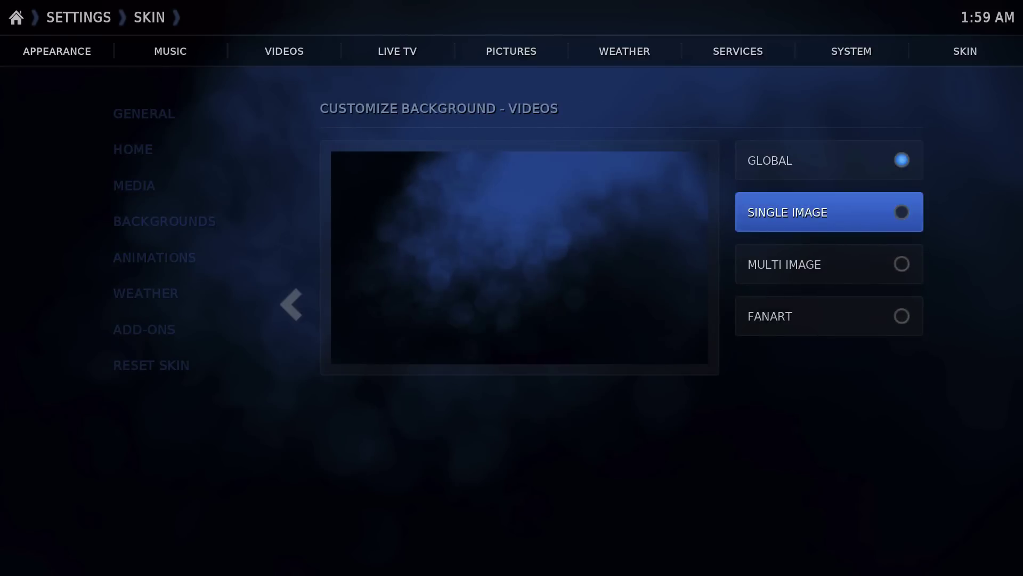
pyautogui.press('Return')
# Try the Multi Image and Fanart background types for Videos, and switch back to Single Image.
pyautogui.press('Down')
pyautogui.press('Down')
pyautogui.press('Up')
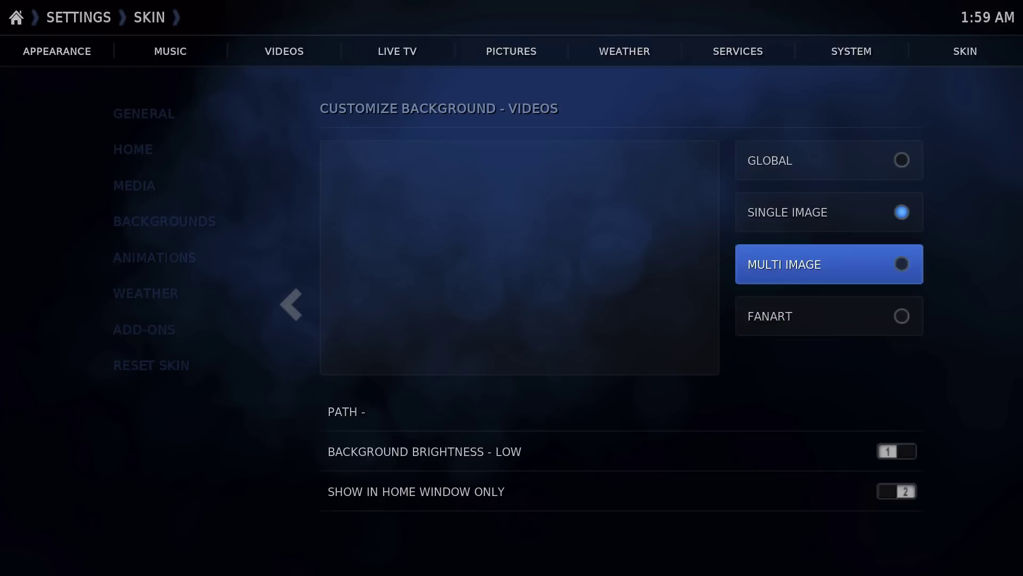
pyautogui.press('Return')
pyautogui.press('Down')
pyautogui.press('Return')
pyautogui.press('Up')
pyautogui.press('Return')
pyautogui.press('Up')
pyautogui.press('Return')
# Use GROOVESHARK.PNG as the Videos background image and toggle its Show in Home Window Only option.
pyautogui.press('Down')
pyautogui.press('Down')
pyautogui.press('Down')
pyautogui.press('Down')
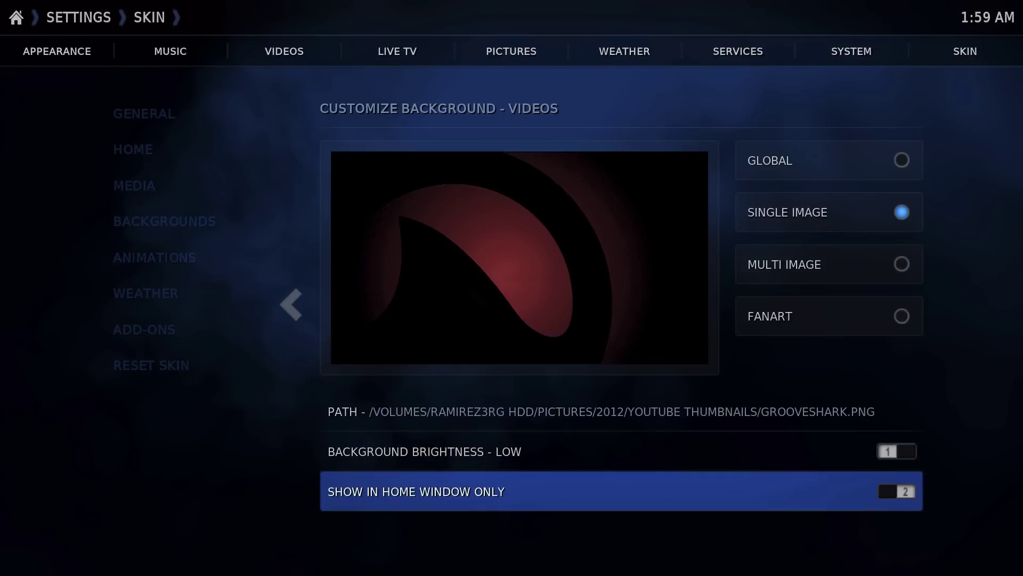
pyautogui.press('Return')
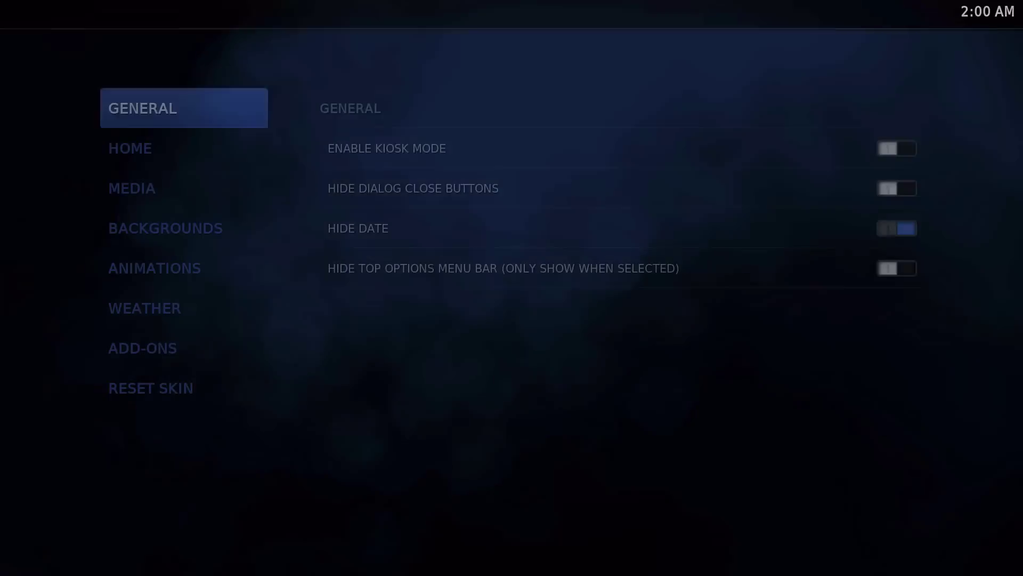
# Look through the list of categories under Custom Backgrounds in the Backgrounds skin settings.
pyautogui.press('Down')
pyautogui.press('Down')
pyautogui.press('Down')
pyautogui.press('Right')
pyautogui.press('Down')
pyautogui.press('Down')
pyautogui.press('Down')
pyautogui.press('Down')
pyautogui.press('Down')
pyautogui.press('Down')
pyautogui.press('Down')
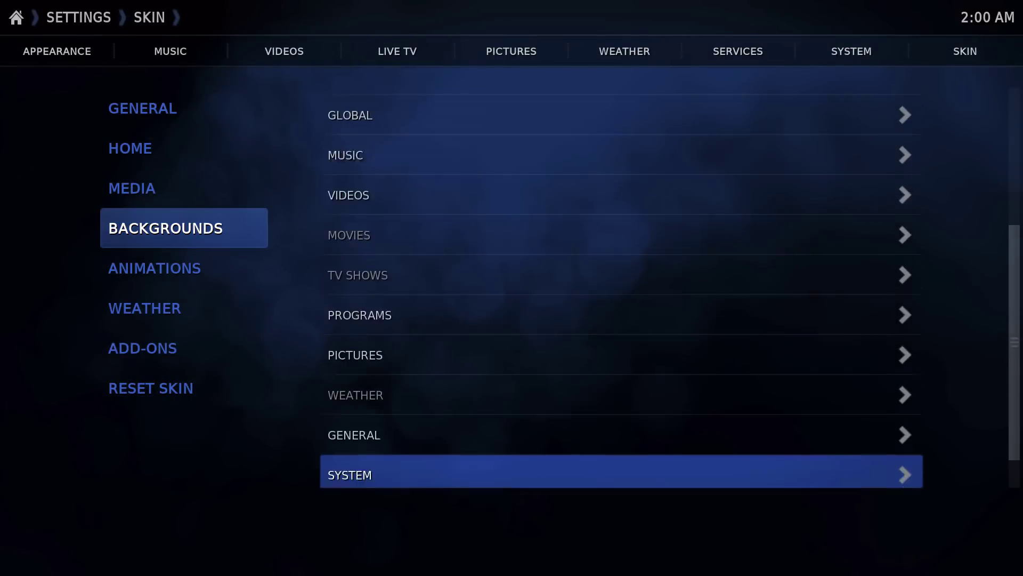
pyautogui.press('Down')
# Look through the view animation options, trying Disable Focused Cover Zoom - Thumbnail on and off.
pyautogui.press('Left')
pyautogui.press('Down')
pyautogui.press('Right')
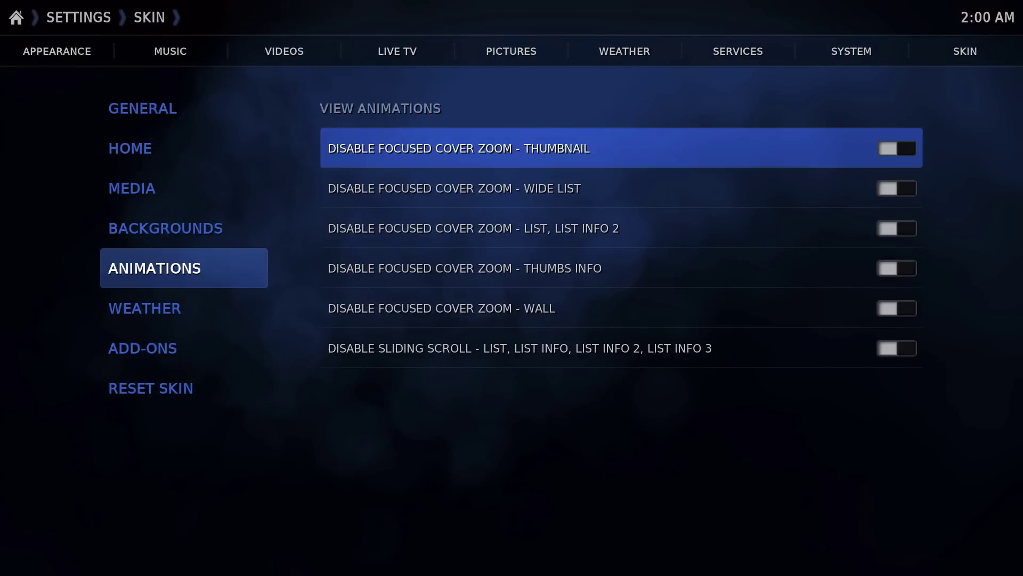
pyautogui.press('Return')
pyautogui.press('Return')
pyautogui.press('Return')
pyautogui.press('Return')
pyautogui.press('Down')
pyautogui.press('Down')
pyautogui.press('Down')
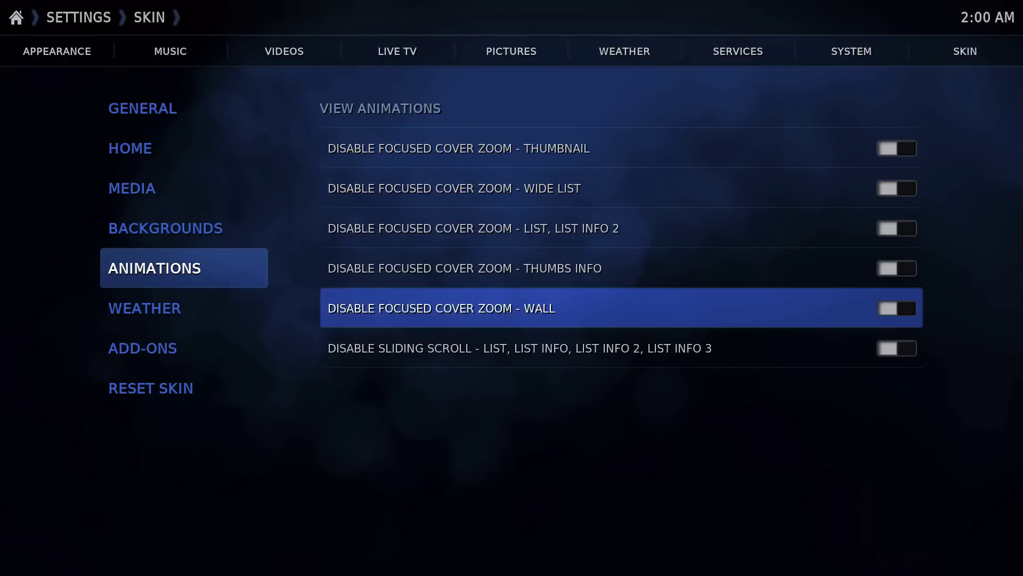
pyautogui.press('Down')
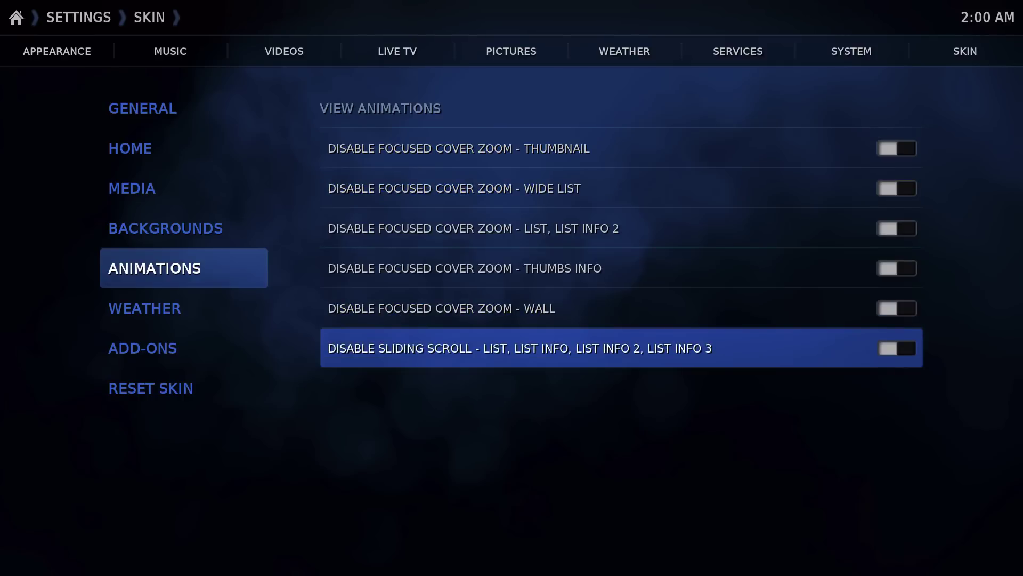
# Disable sliding scroll for the list views and focused cover zoom for the Wide List, List/List Info 2, Thumbs Info and Wall views.
pyautogui.press('Return')
pyautogui.press('Up')
pyautogui.press('Up')
pyautogui.press('Up')
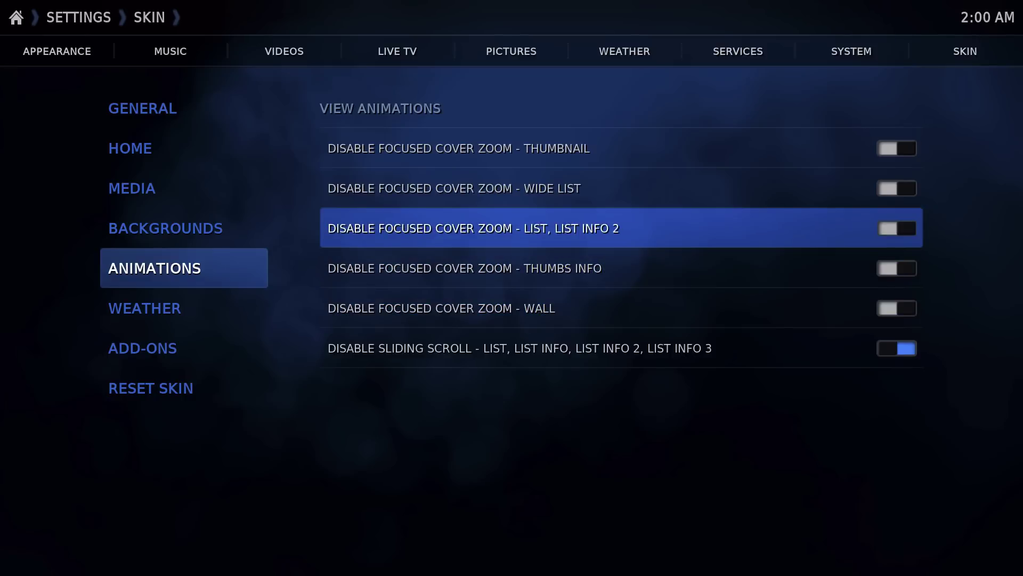
pyautogui.press('Up')
pyautogui.press('Return')
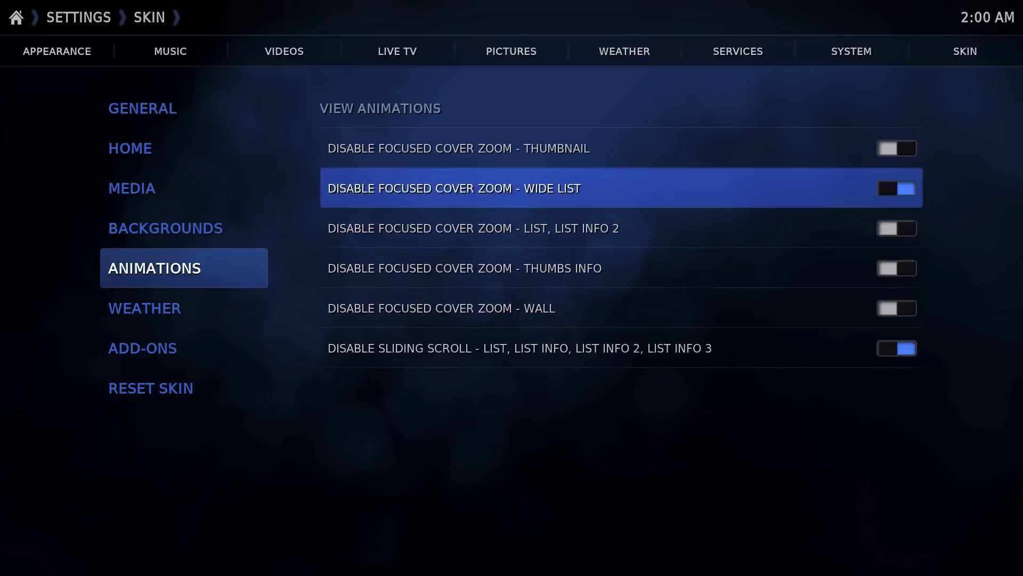
pyautogui.press('Down')
pyautogui.press('Return')
pyautogui.press('Down')
pyautogui.press('Return')
pyautogui.press('Down')
pyautogui.press('Return')
# Look through the Weather and Add-ons skin settings, including the lyrics, global search and Artwork Downloader options, and go to Reset Skin.
pyautogui.press('Left')
pyautogui.press('Down')
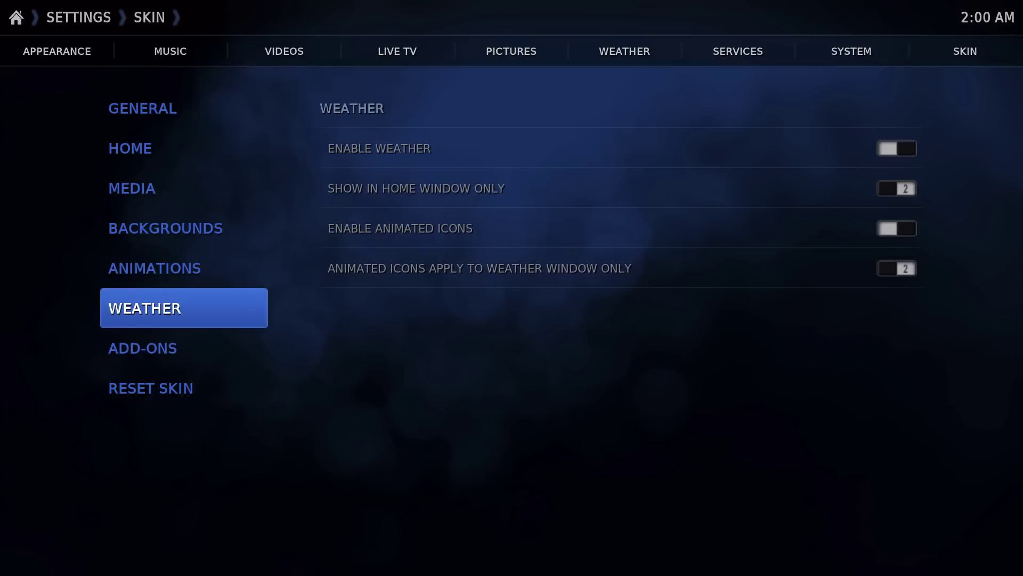
pyautogui.press('Down')
pyautogui.press('Right')
pyautogui.press('Down')
pyautogui.press('Down')
pyautogui.press('Down')
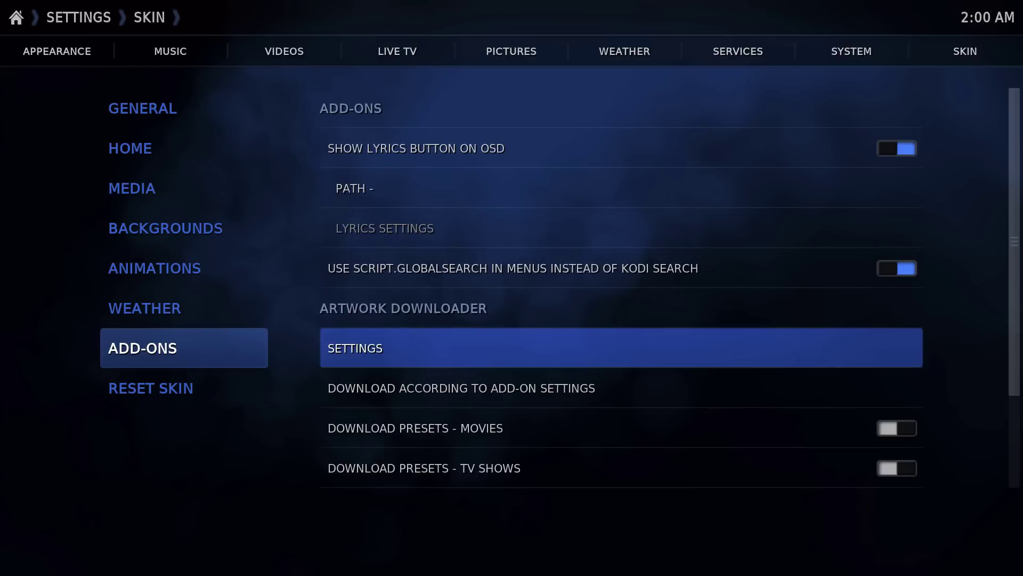
pyautogui.press('Down')
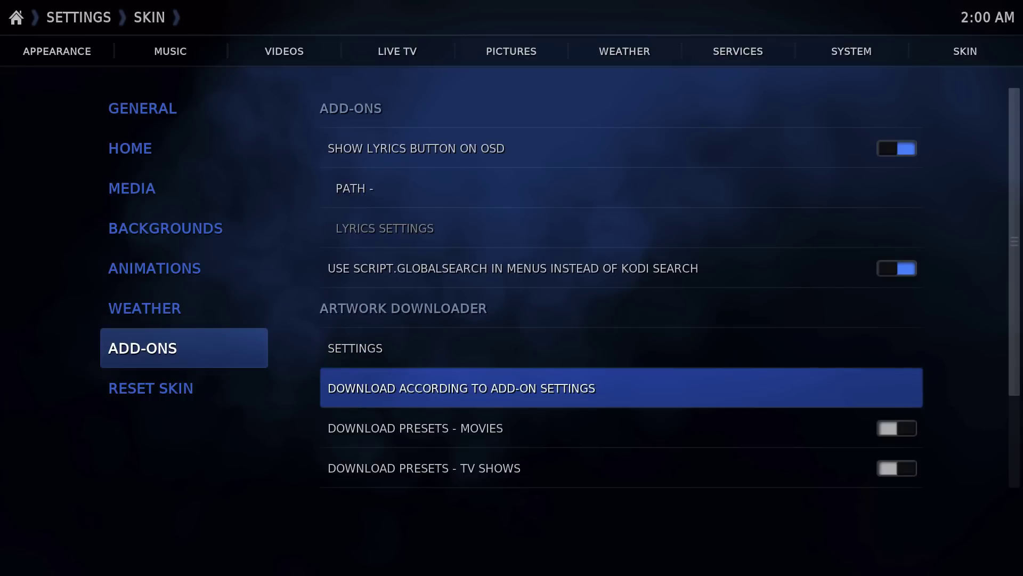
pyautogui.press('Down')
pyautogui.press('Down')
pyautogui.press('Down')
pyautogui.press('Down')
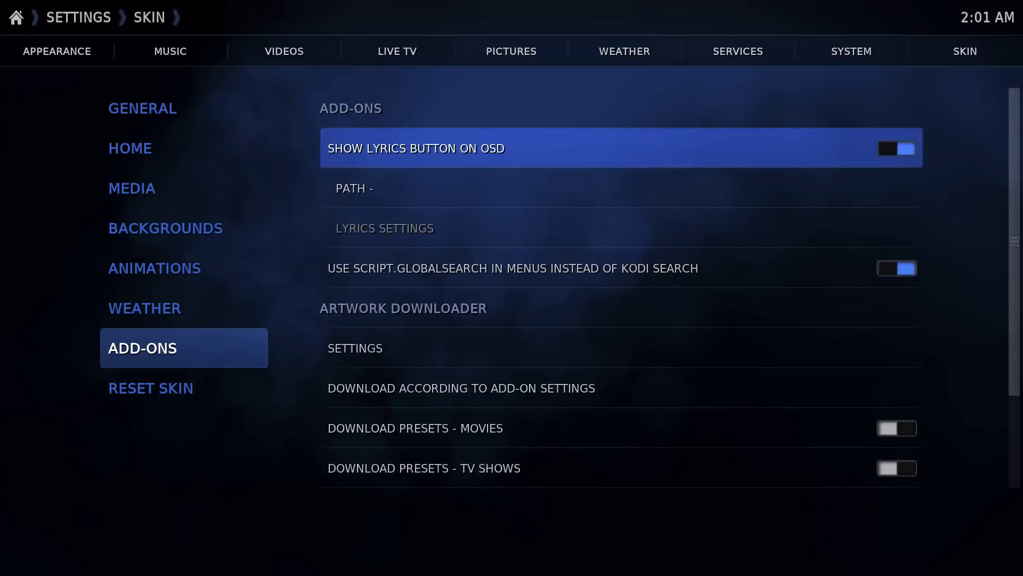
pyautogui.press('Up')
pyautogui.press('Left')
pyautogui.press('Down')
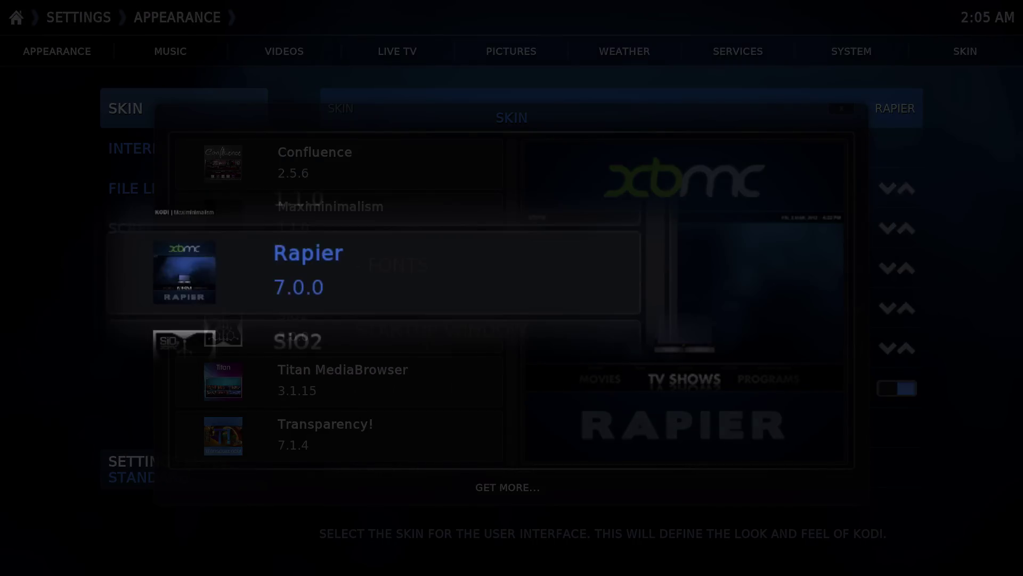